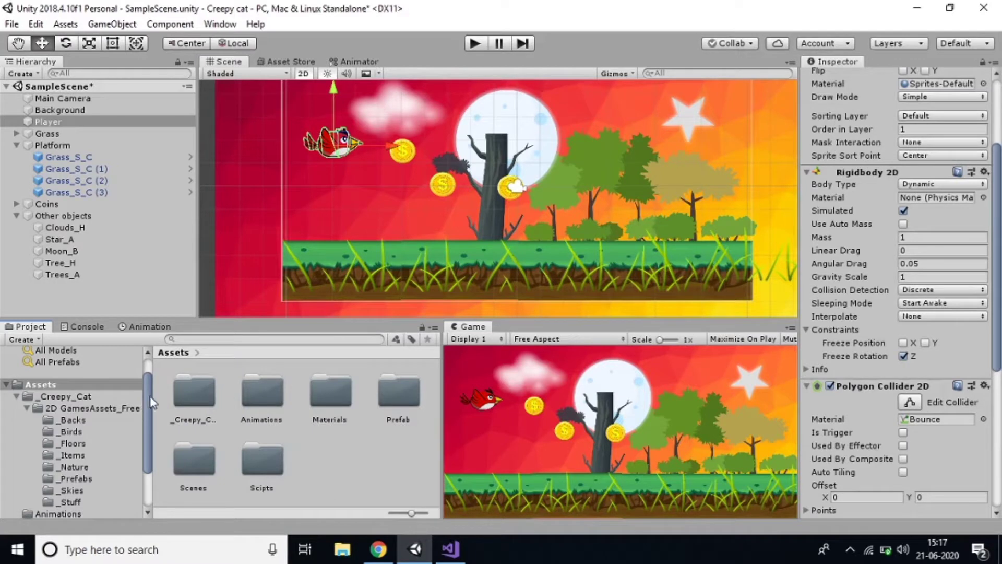
Look through the _Floors, _Backs and _Nature folders of 2D GamesAssets_Free for a replacement player sprite
double_click(183, 407)
double_click(188, 402)
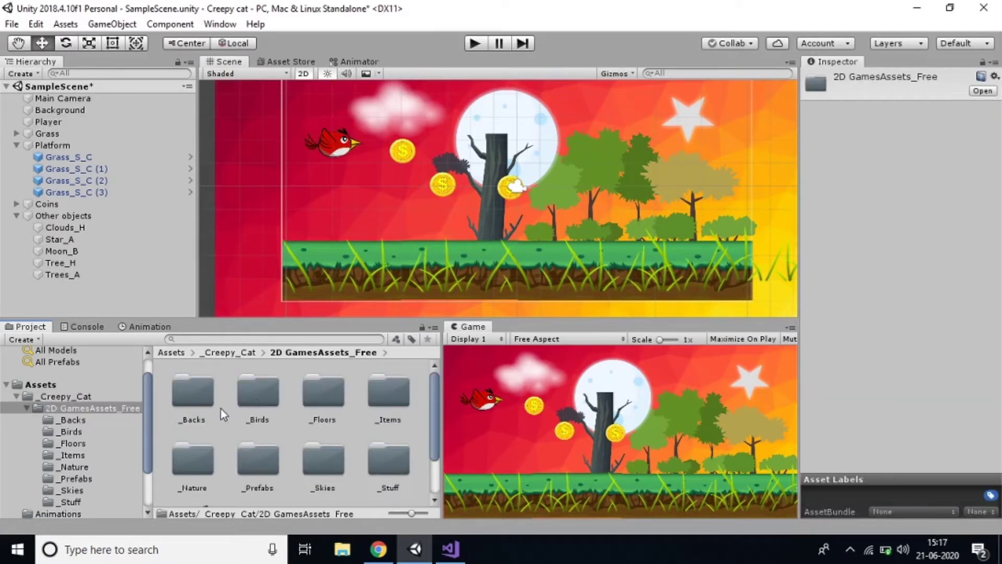
double_click(331, 400)
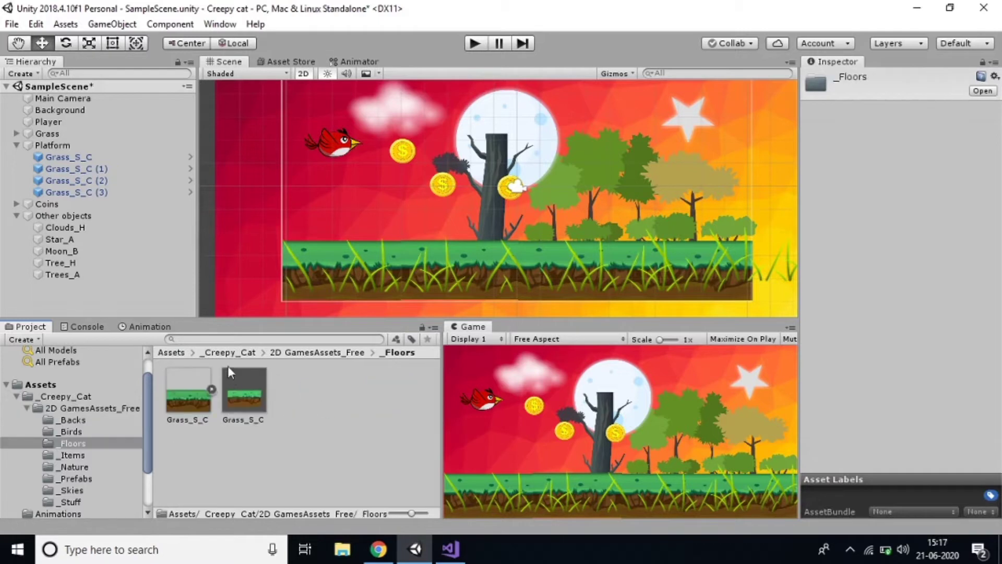
left_click(230, 352)
double_click(201, 410)
scroll(208, 416, "down", 2)
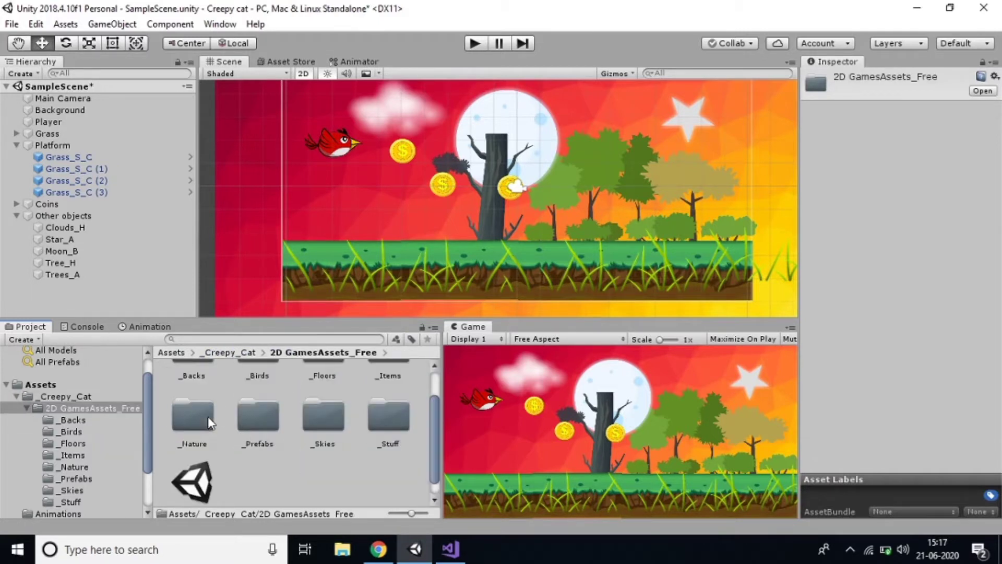
scroll(208, 415, "up", 2)
double_click(201, 399)
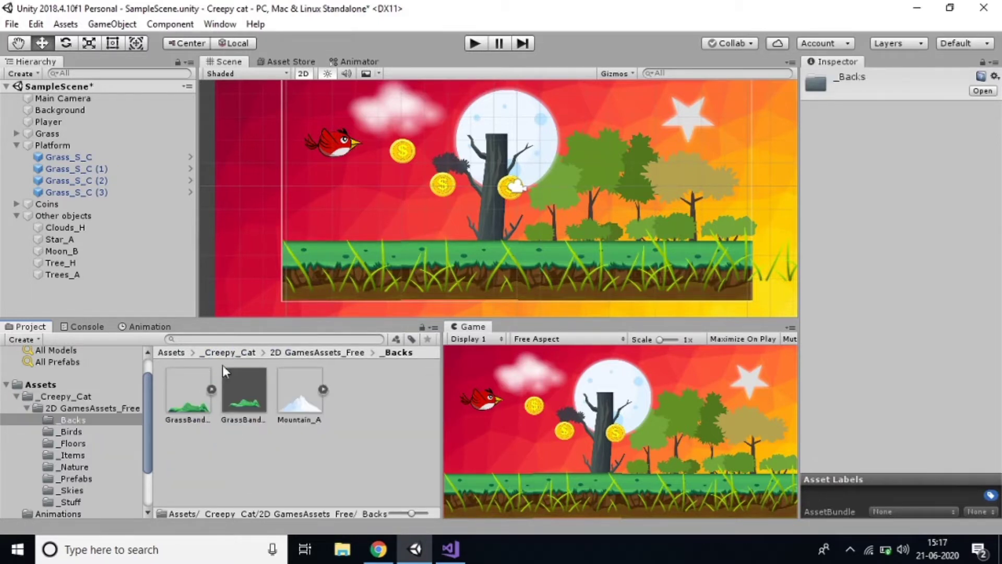
left_click(230, 353)
double_click(196, 405)
scroll(277, 446, "down", 2)
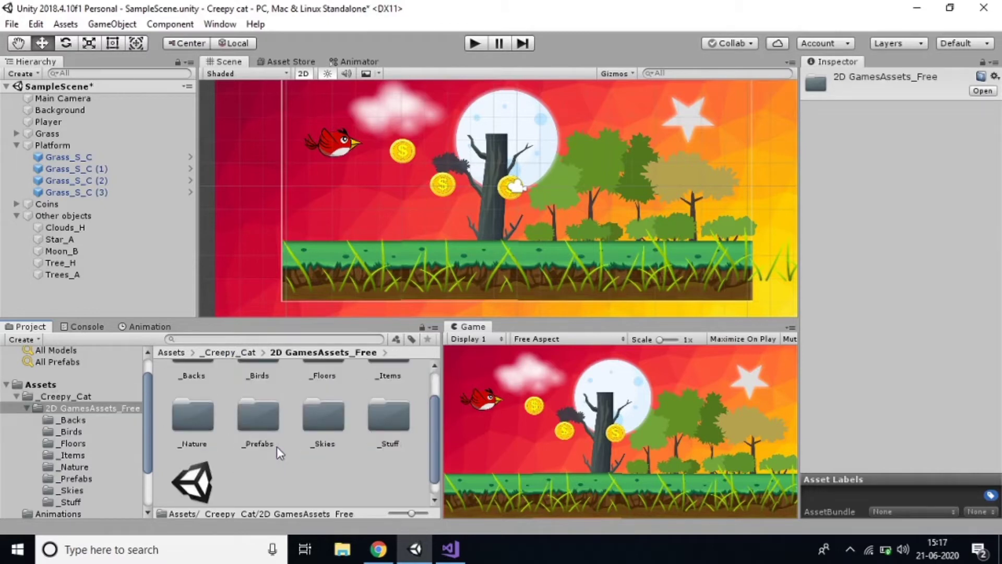
left_click(252, 431)
double_click(201, 438)
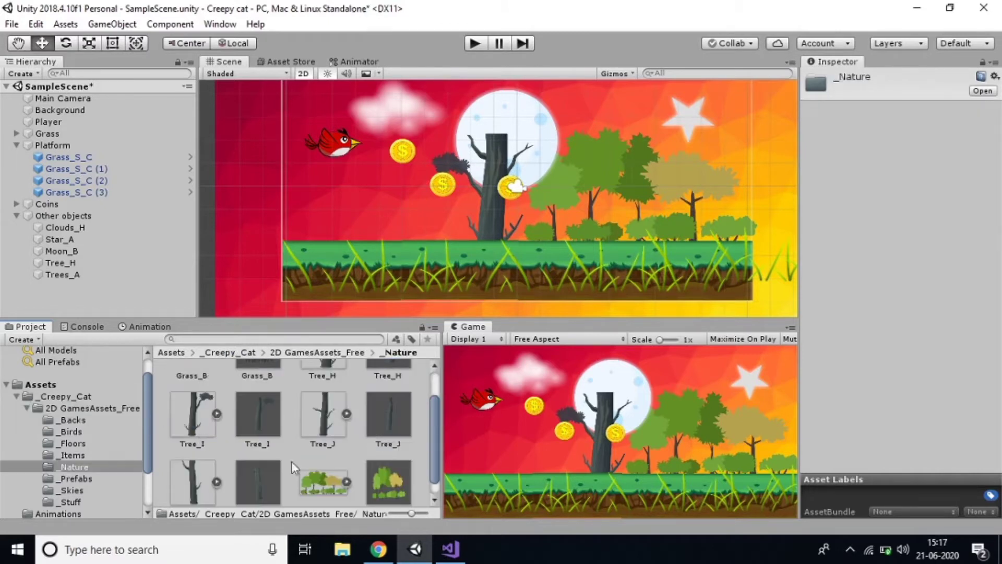
scroll(313, 468, "up", 2)
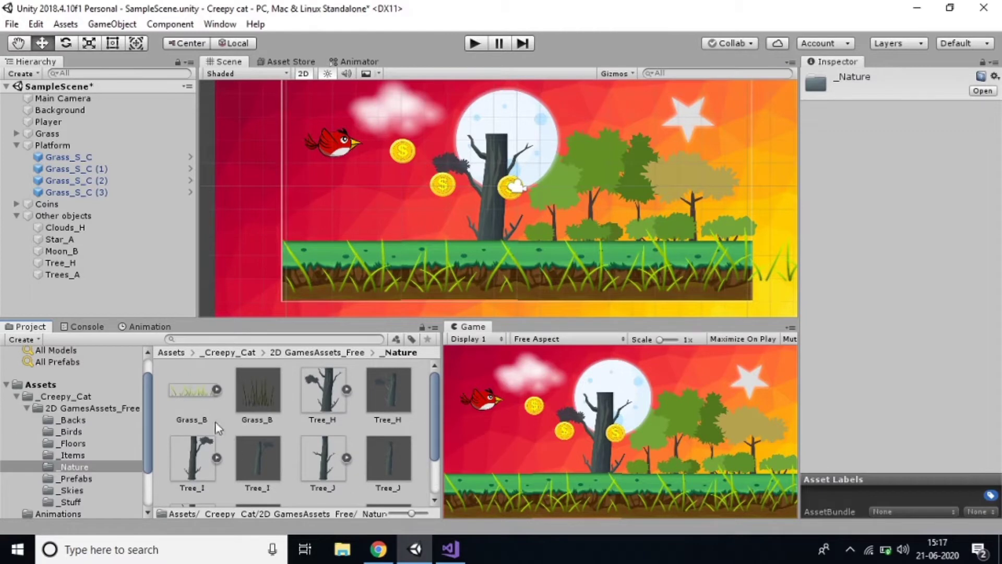
scroll(240, 397, "down", 2)
left_click(244, 353)
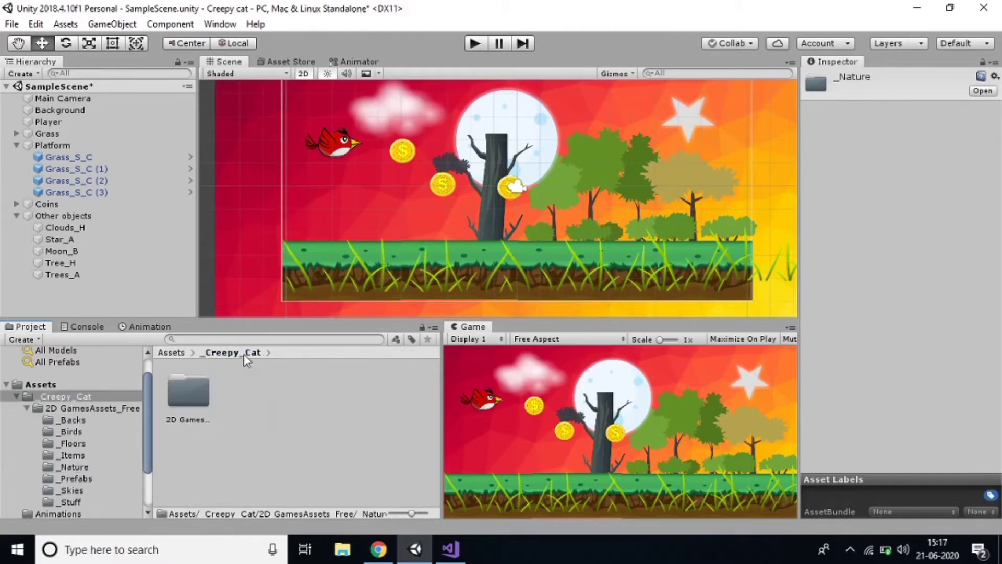
double_click(203, 397)
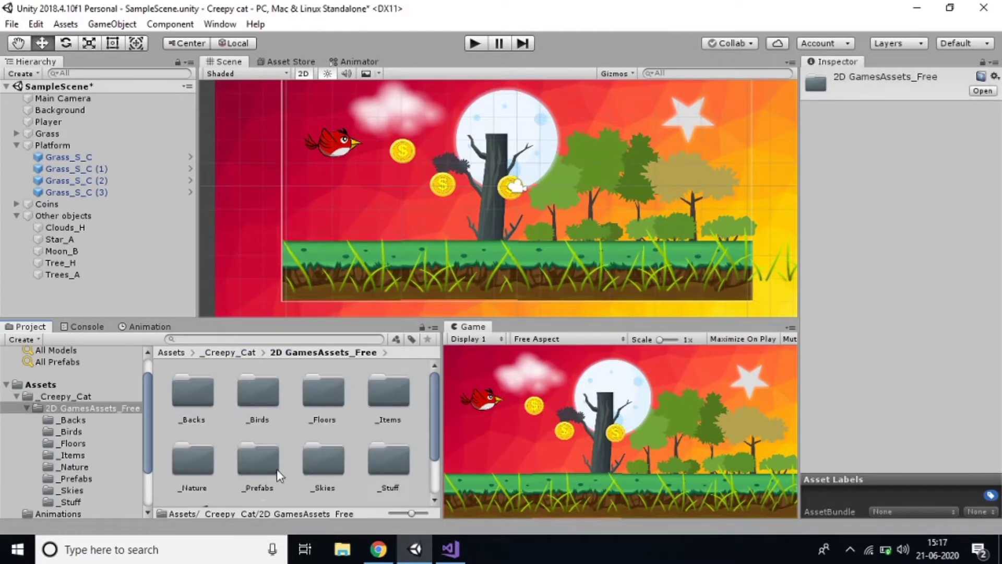
Replace the Player's sprite in its Sprite Renderer with Moon_B from the _Skies folder
double_click(325, 464)
left_click(398, 394)
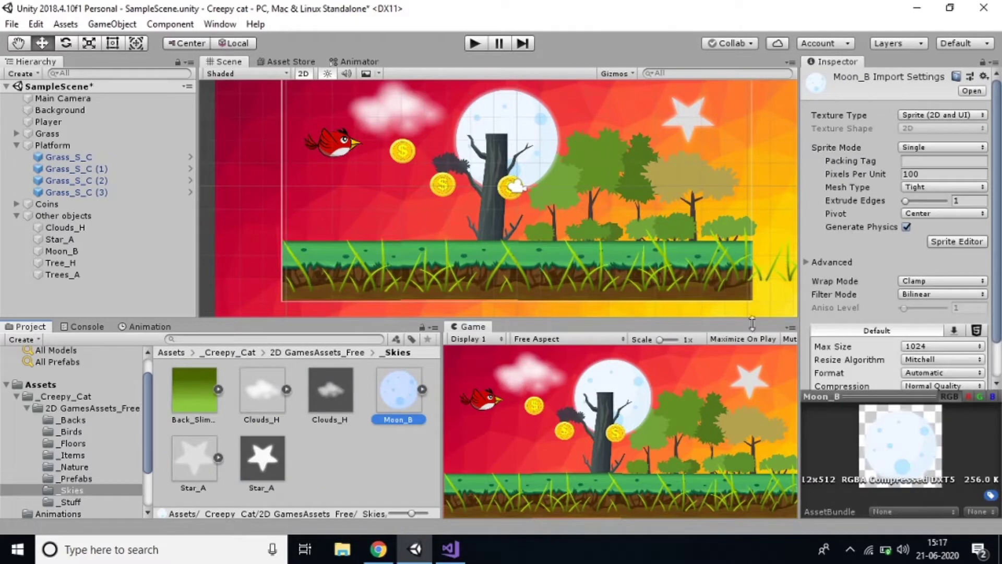
scroll(259, 133, "up", 1)
left_click(360, 135)
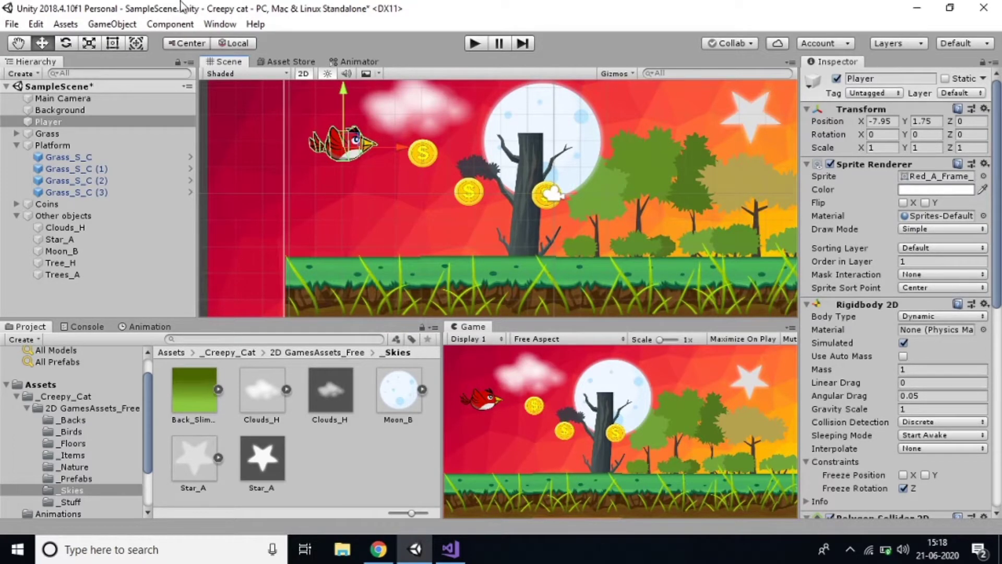
scroll(888, 324, "down", 10)
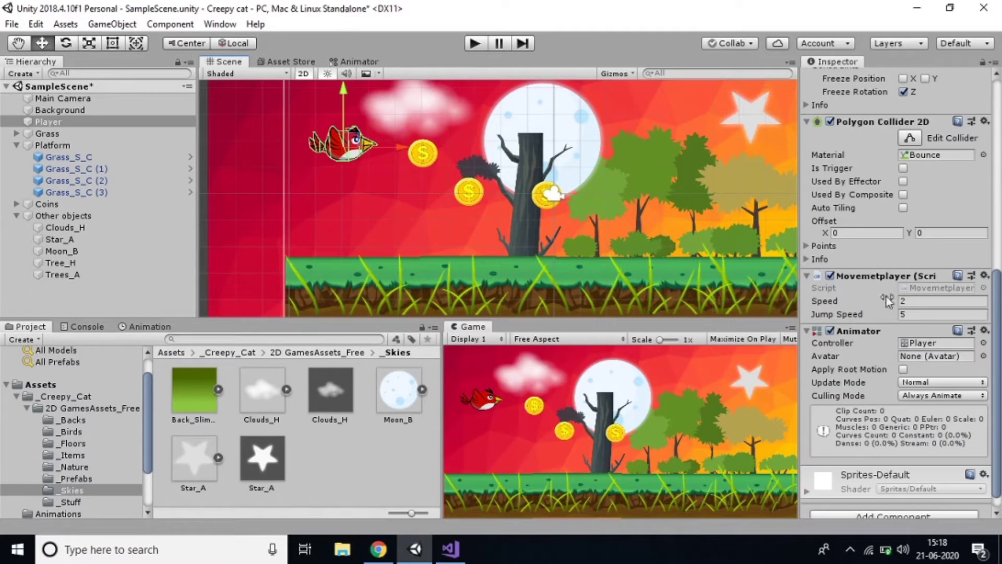
scroll(887, 302, "up", 10)
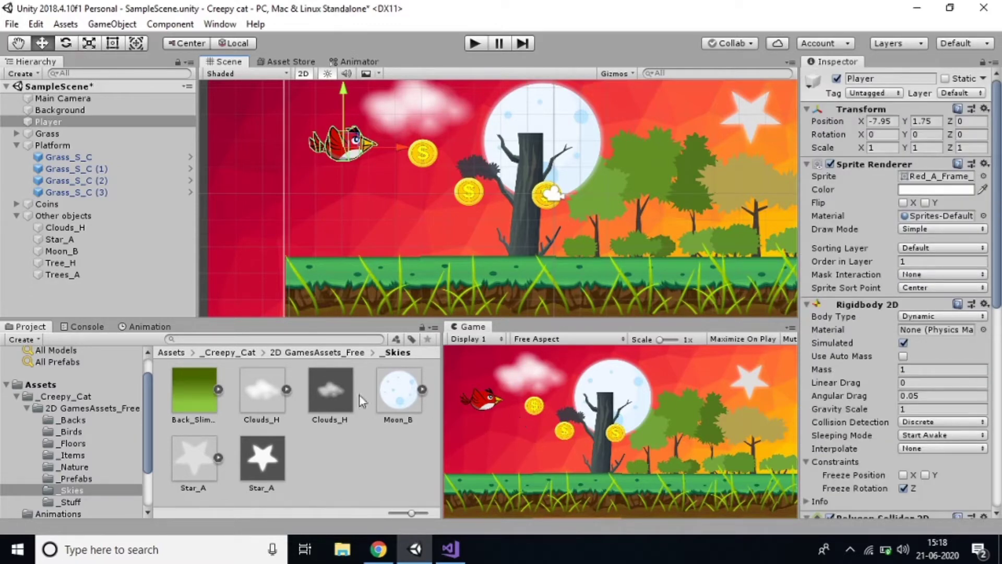
left_click_drag(398, 390, 929, 179)
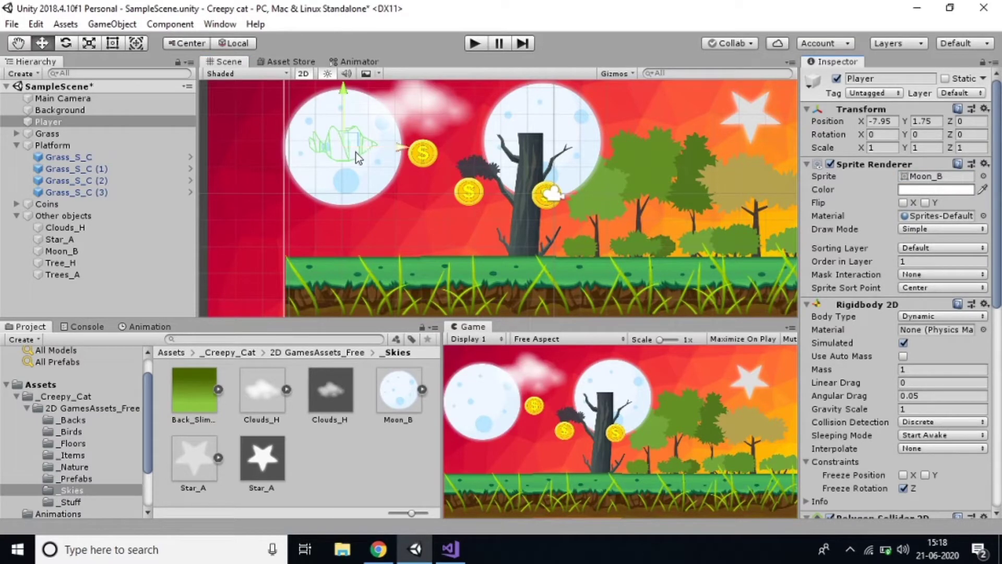
Remove the Polygon Collider 2D component from the Player
scroll(946, 362, "down", 3)
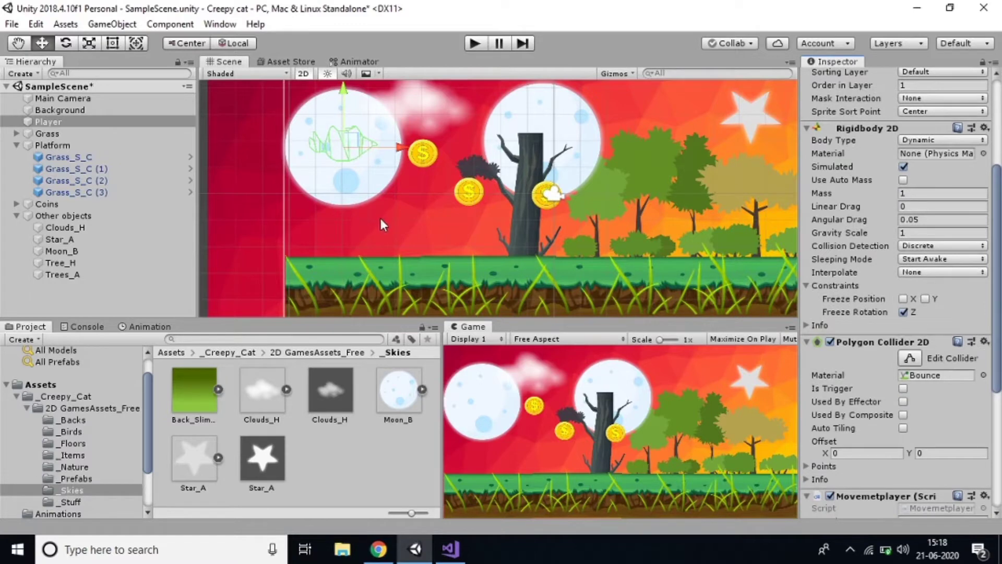
scroll(955, 334, "down", 3)
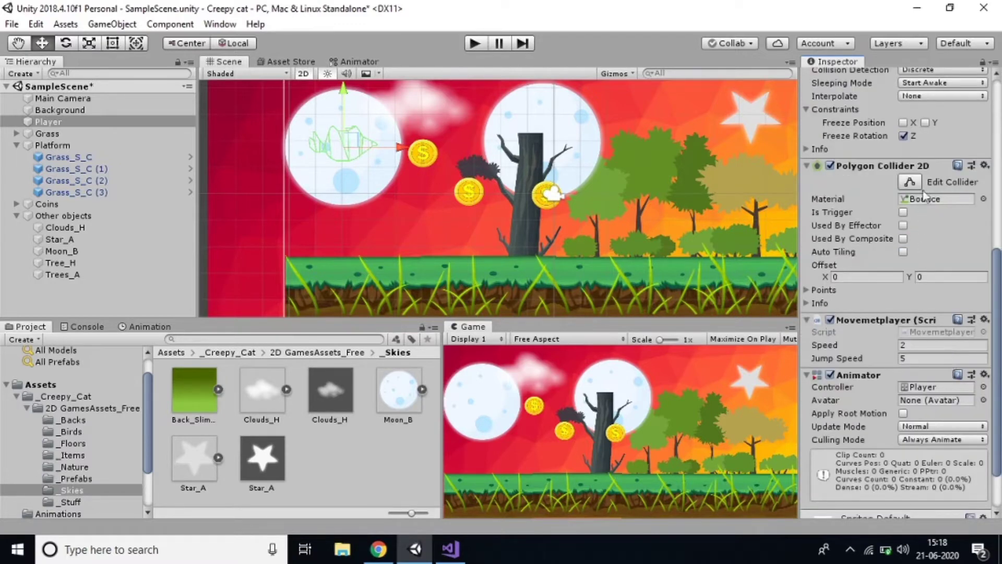
left_click(985, 165)
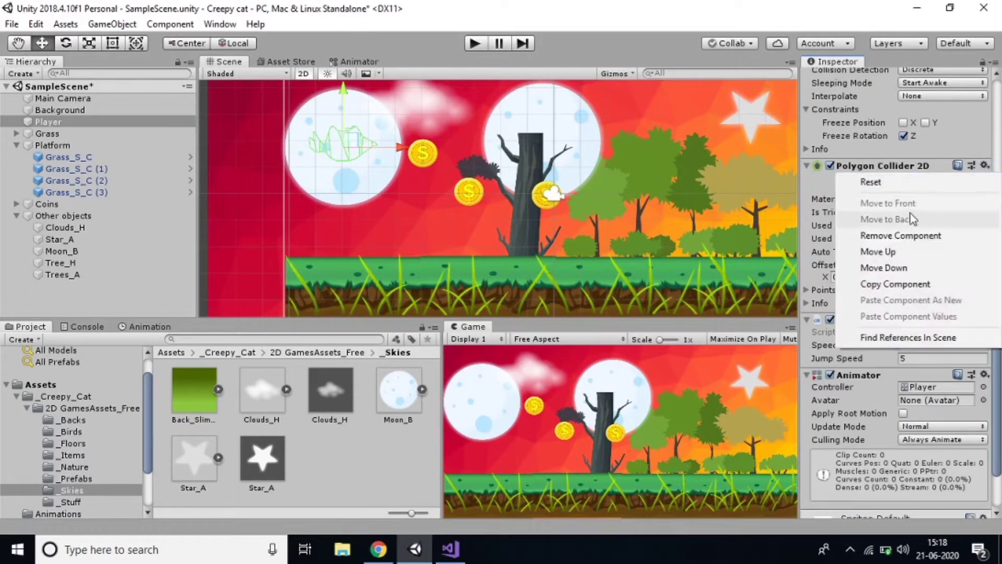
left_click(901, 236)
Add a Circle Collider 2D component to the full-size Player
left_click(889, 501)
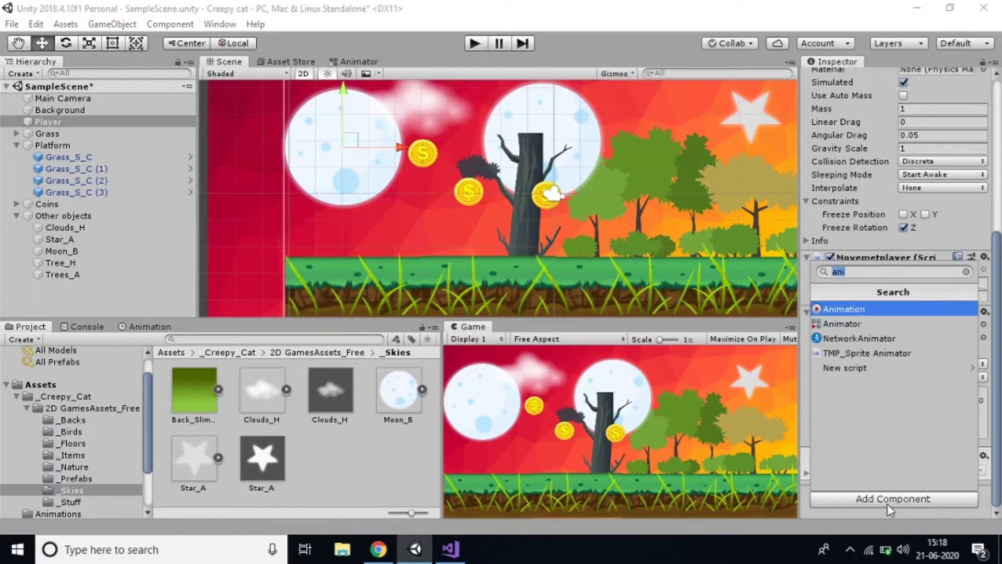
type("cu")
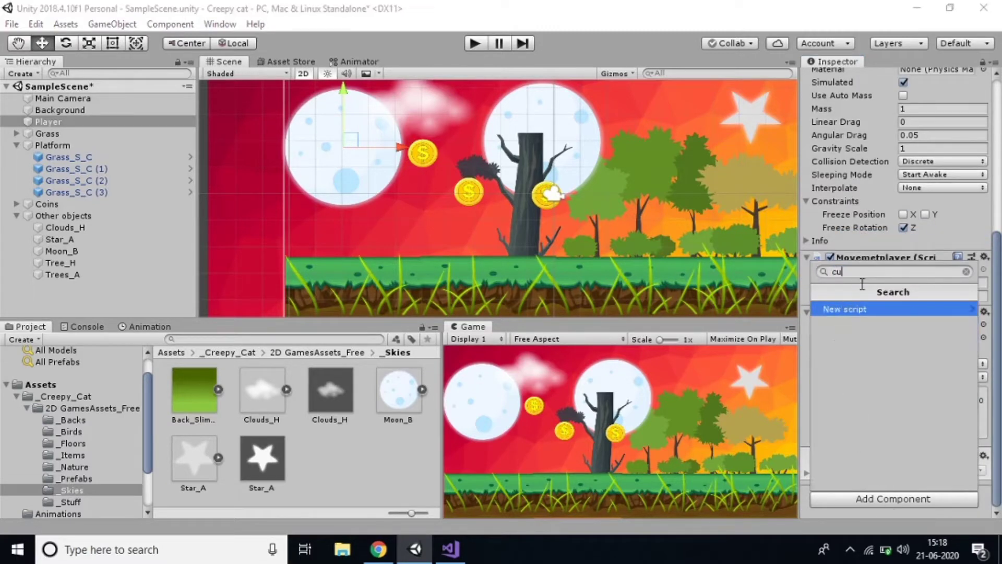
key("BackSpace")
type("i")
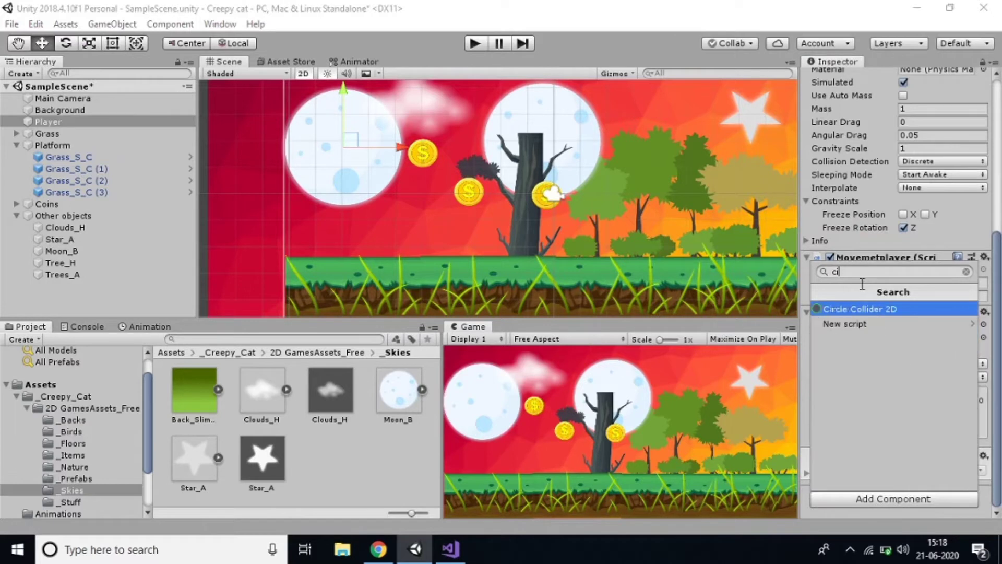
left_click(869, 311)
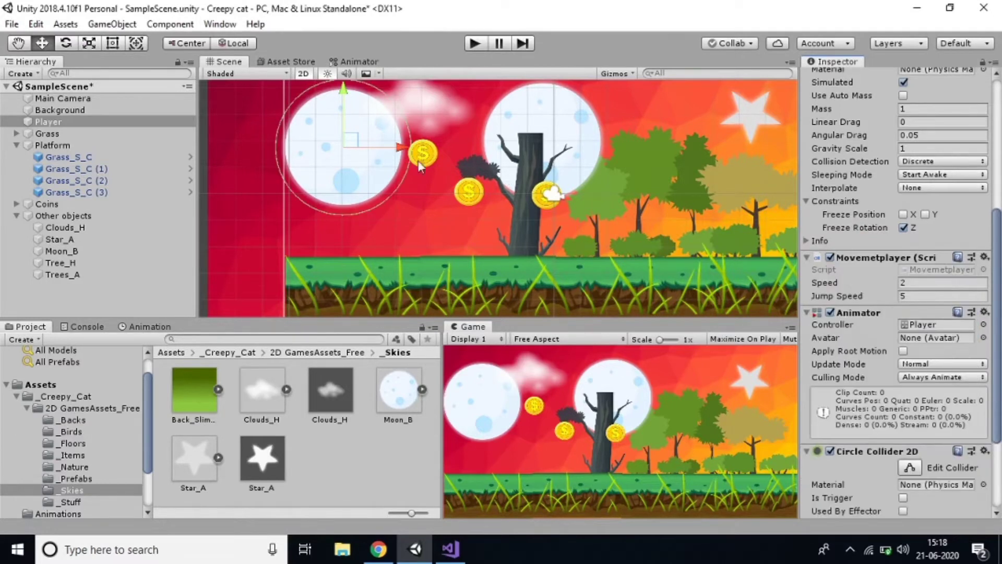
Edit the circle collider's outline so it fits tightly around the large Player moon
left_click(909, 468)
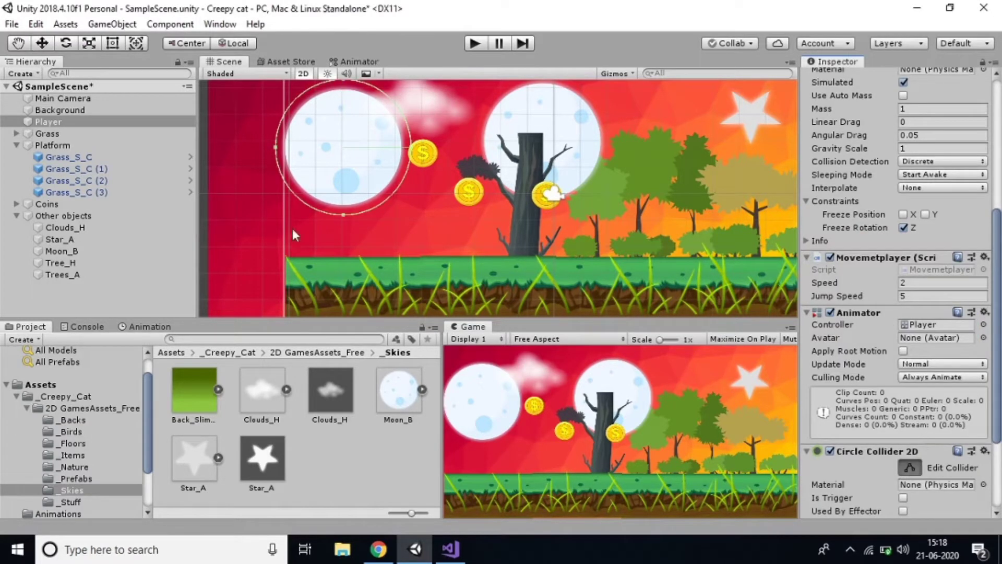
left_click_drag(342, 214, 343, 208)
scroll(342, 95, "down", 3)
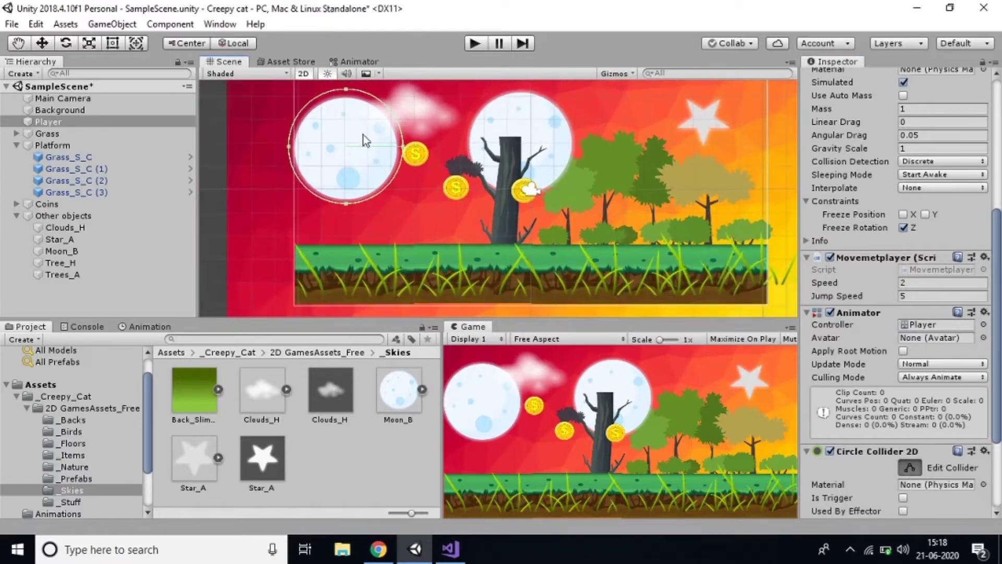
left_click_drag(348, 94, 354, 102)
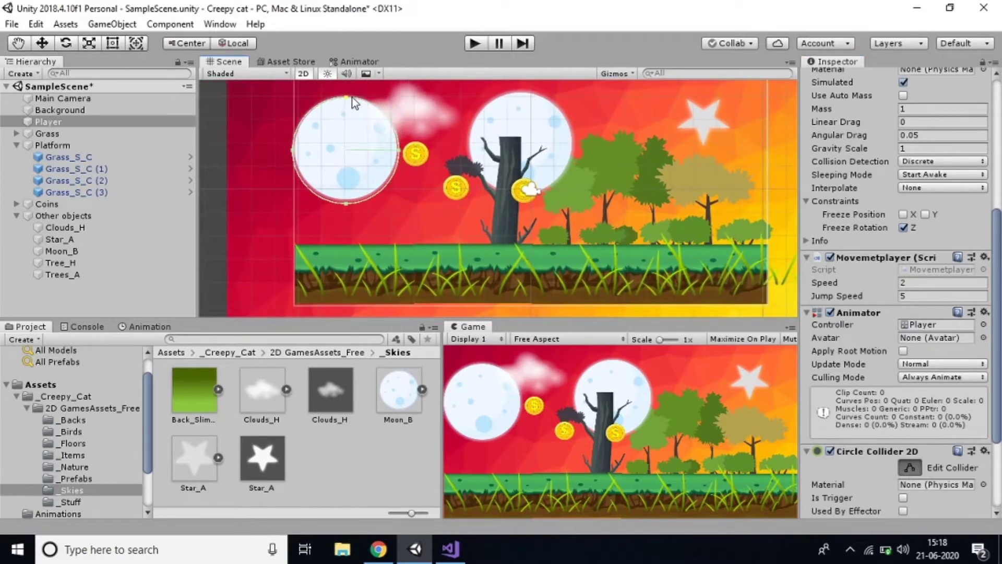
Try to scale down the Player with the Rect tool while its circle collider is attached
left_click(83, 124)
left_click(111, 43)
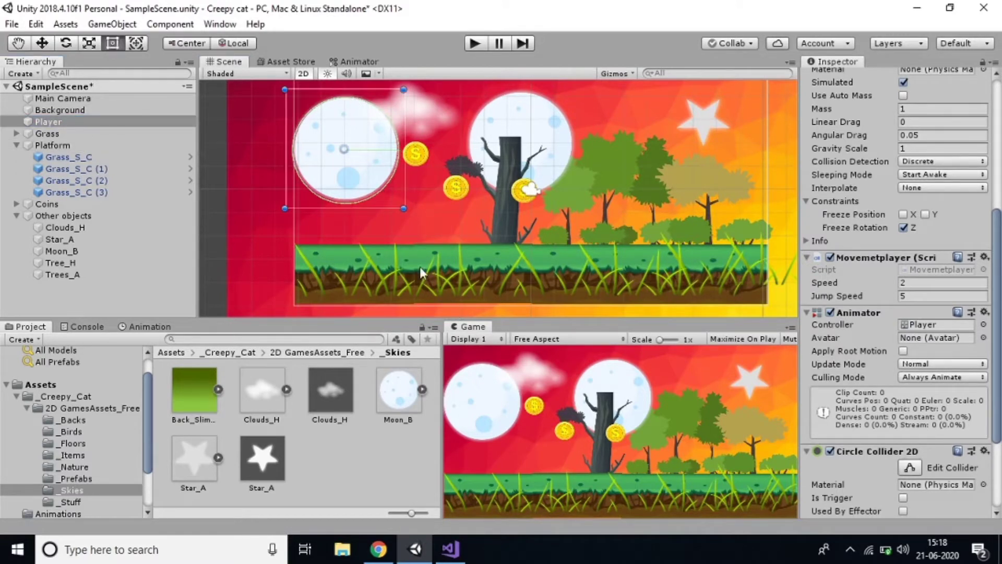
left_click_drag(404, 209, 377, 199)
key("ctrl+z")
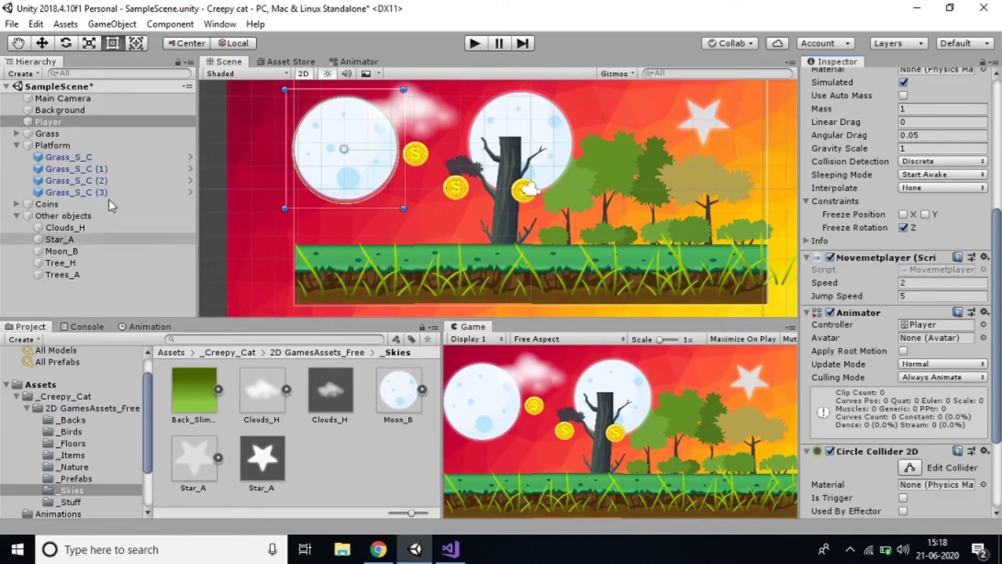
Remove the Circle Collider 2D component from the Player
left_click(99, 122)
scroll(901, 397, "down", 3)
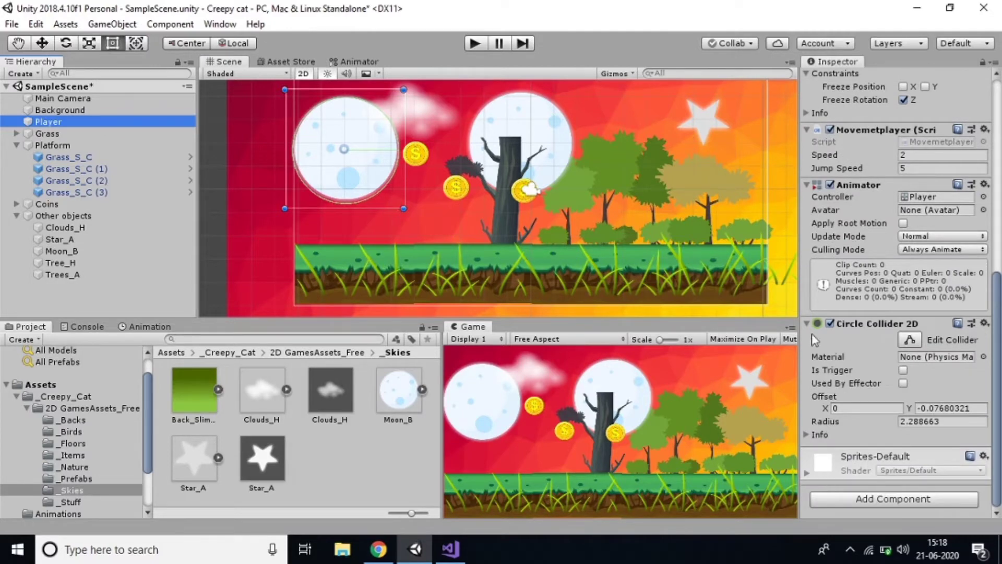
left_click(984, 323)
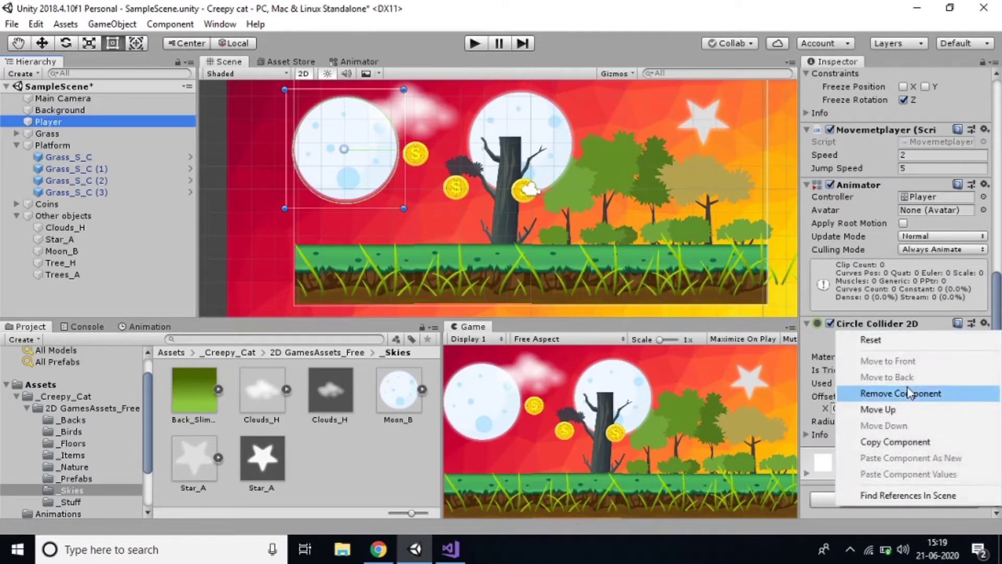
left_click(882, 393)
Shrink the Player moon to a bit under half its size and add a Circle Collider 2D component to it
left_click_drag(405, 210, 343, 157)
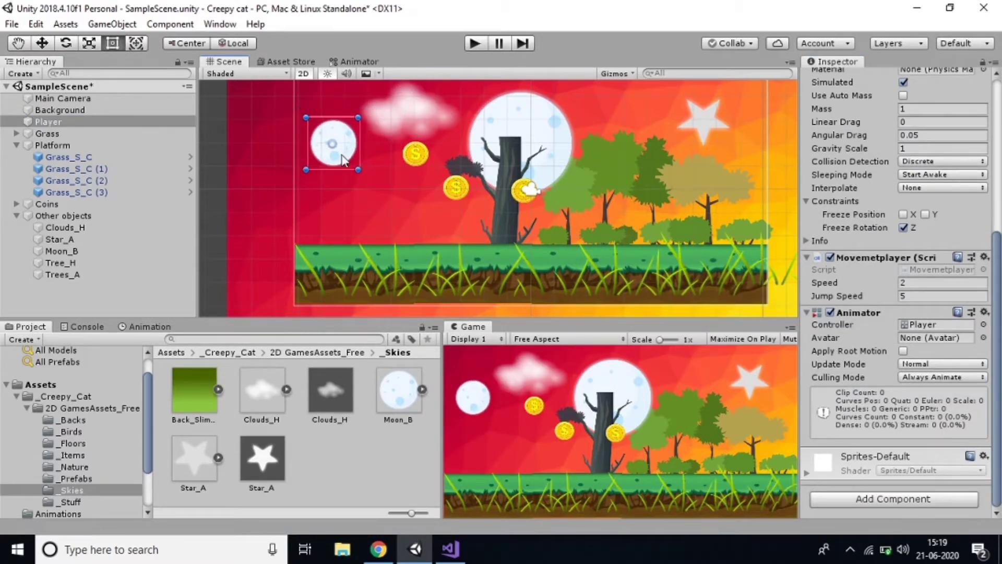
left_click(919, 505)
type("circle")
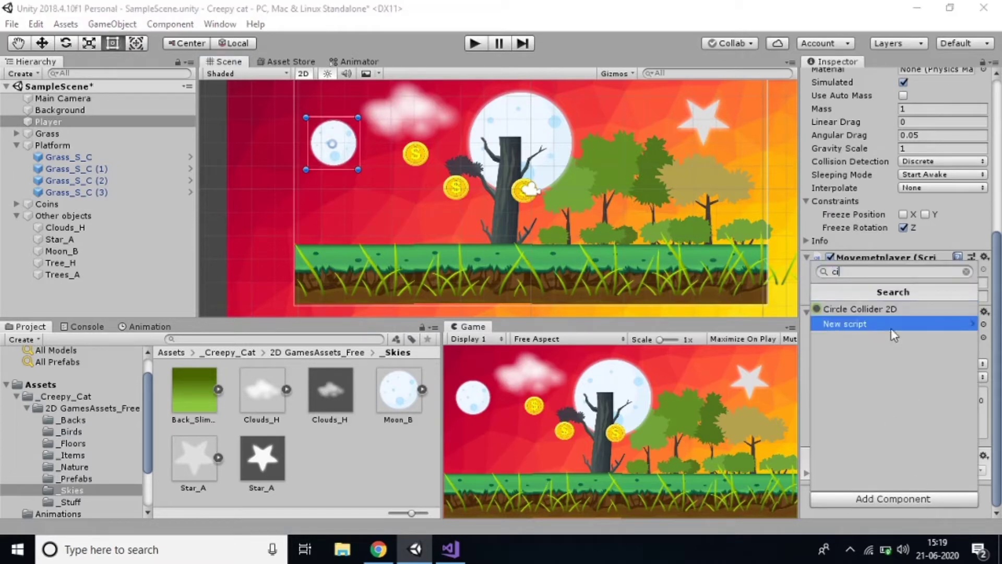
left_click(895, 311)
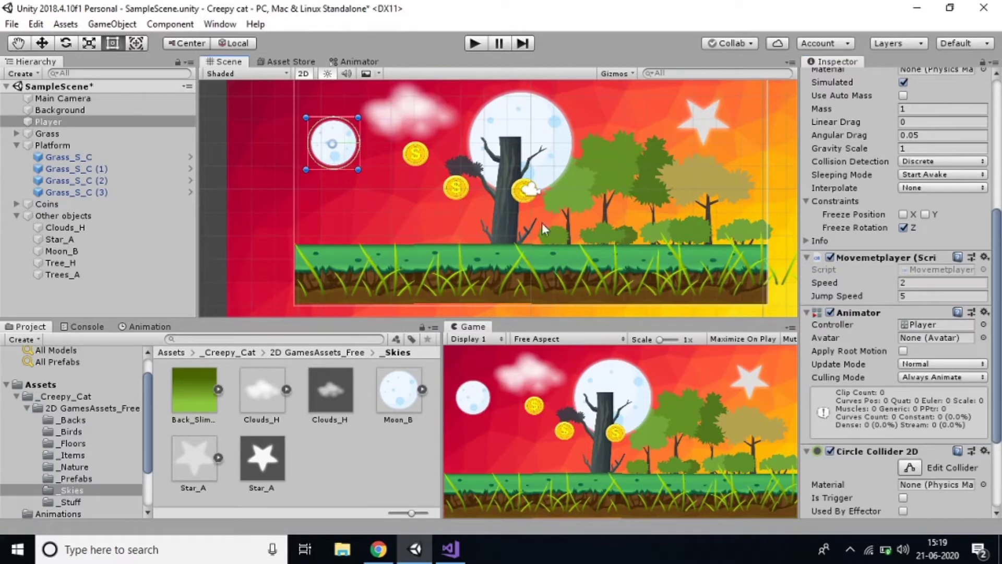
Edit the new circle collider's outline so it fits tightly around the shrunken Player moon
left_click(910, 468)
scroll(359, 260, "up", 1)
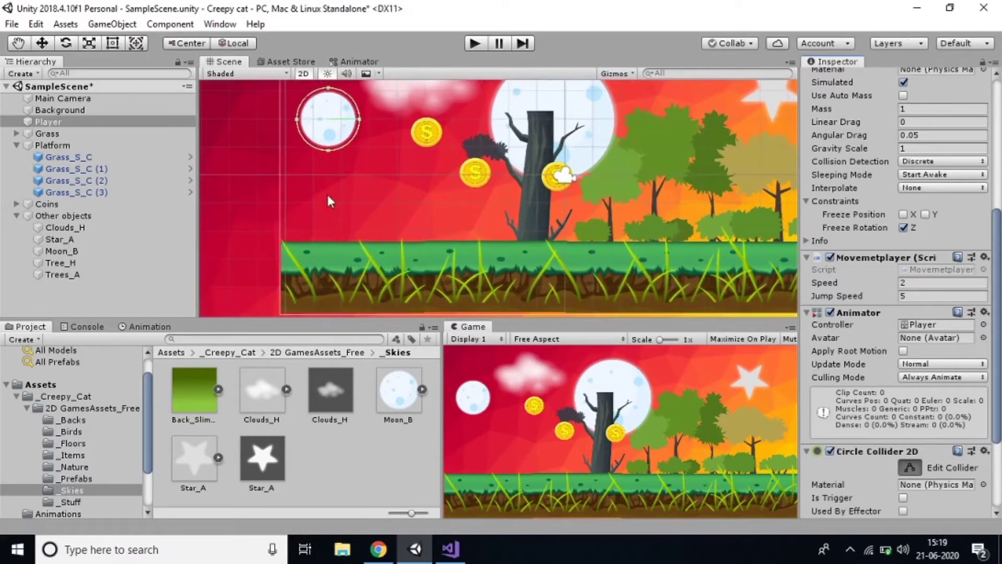
left_click_drag(328, 150, 329, 146)
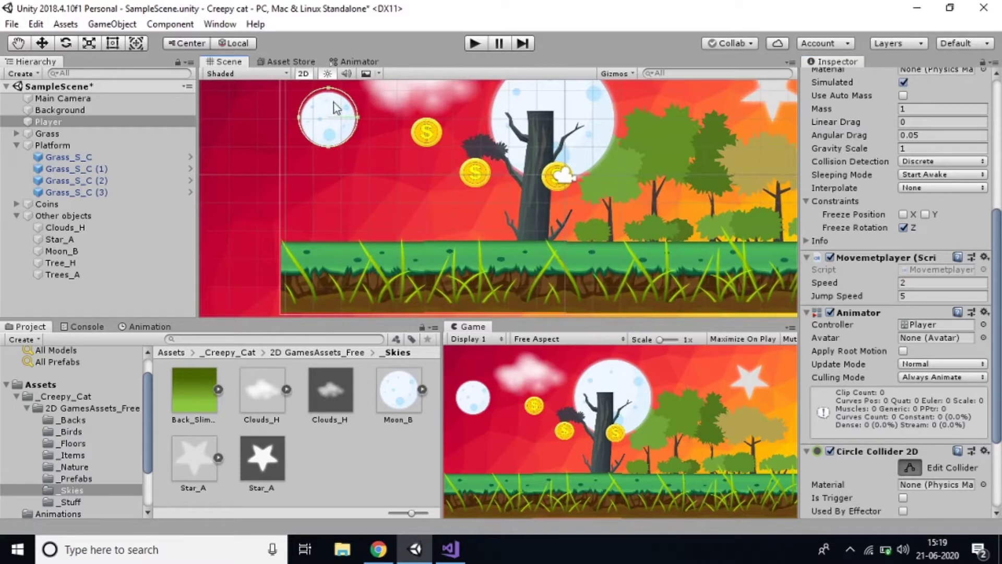
left_click_drag(329, 88, 329, 91)
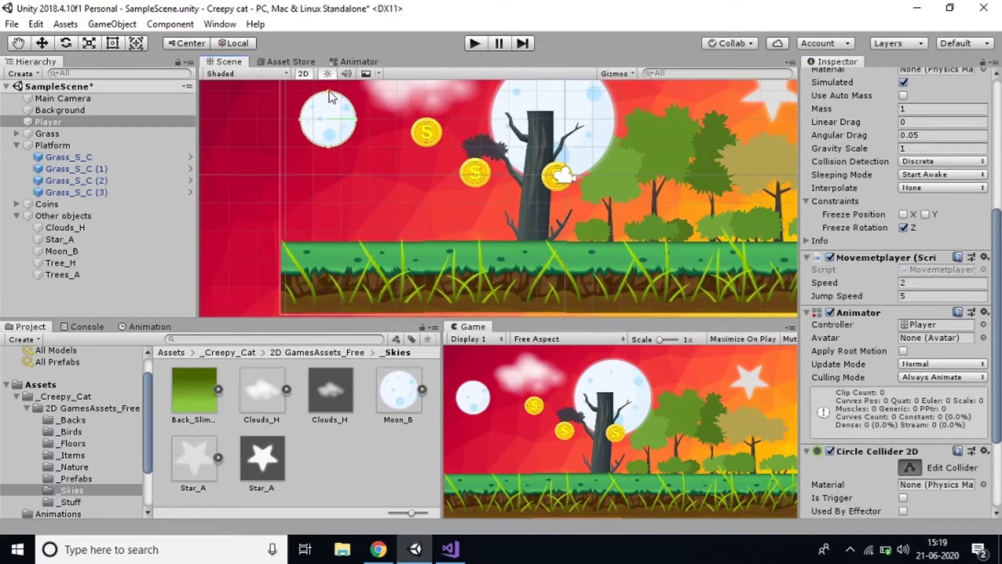
scroll(947, 321, "up", 4)
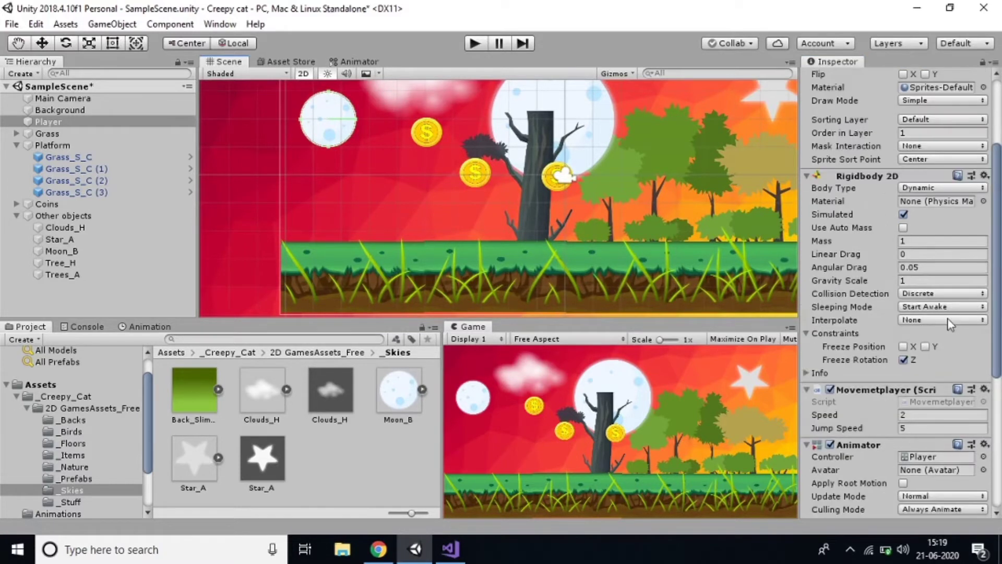
Run the game to check how the Player looks and which sprite it uses, and stop it
left_click(474, 44)
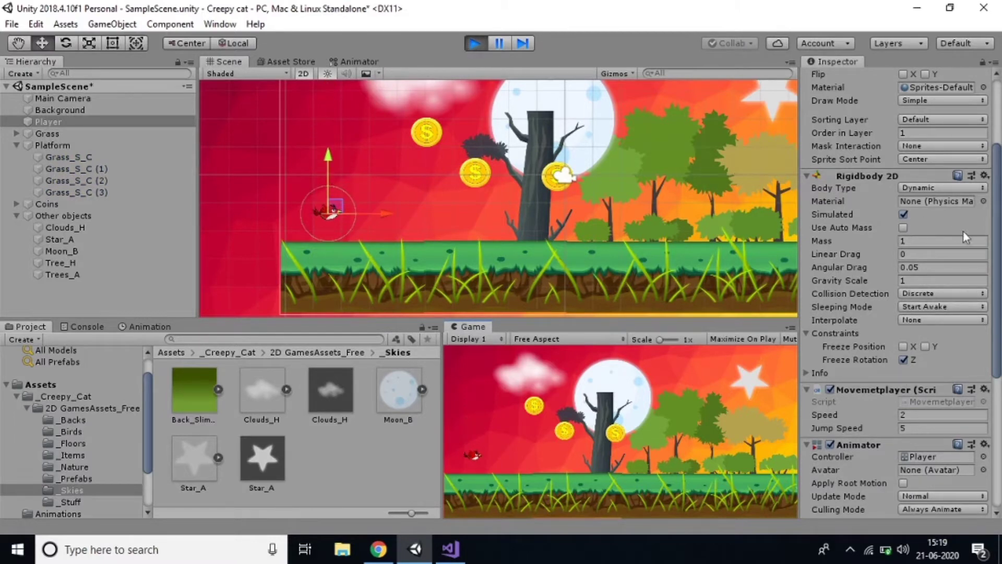
scroll(998, 298, "up", 3)
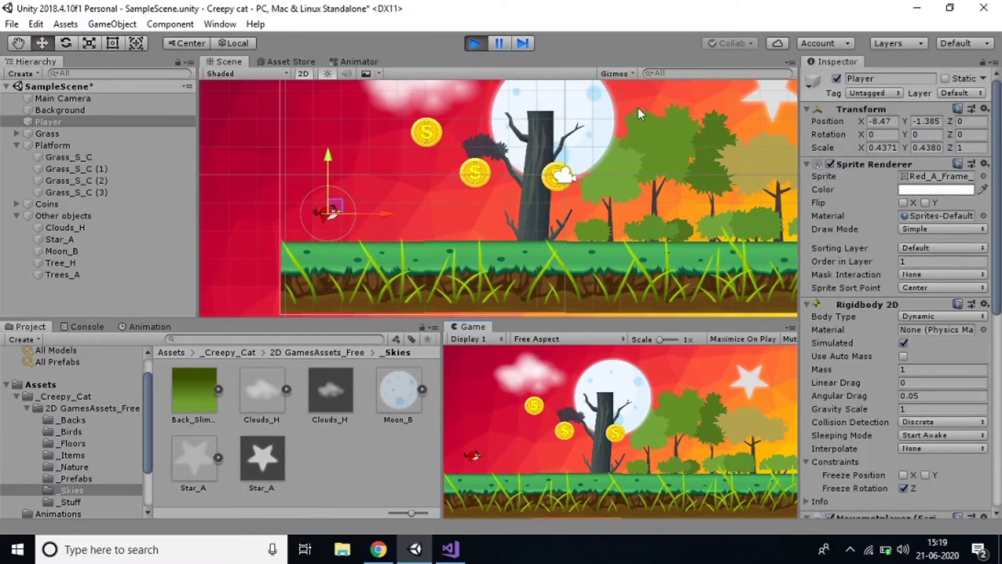
left_click(474, 43)
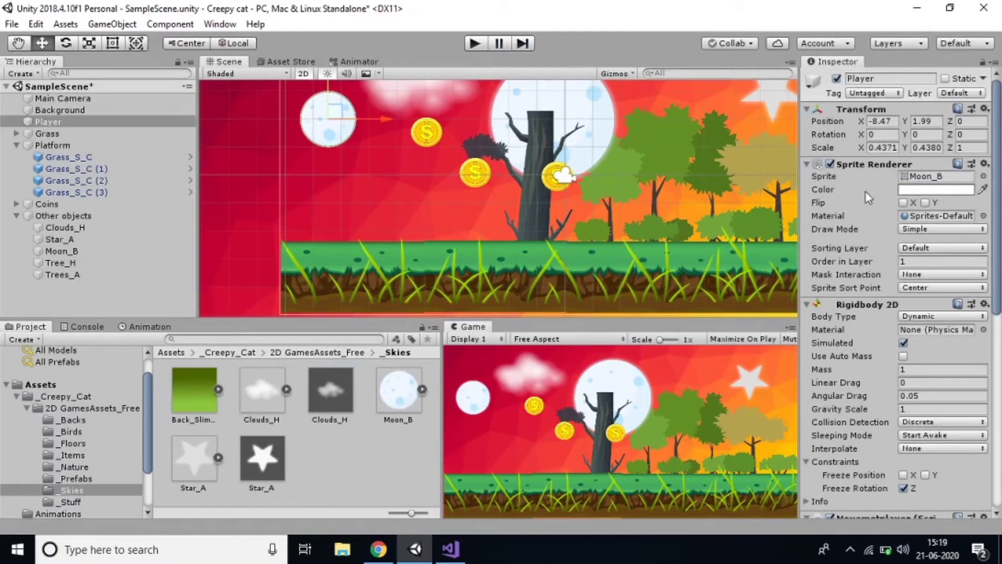
Disable the Animator component on the Player
left_click(76, 121)
scroll(922, 452, "down", 10)
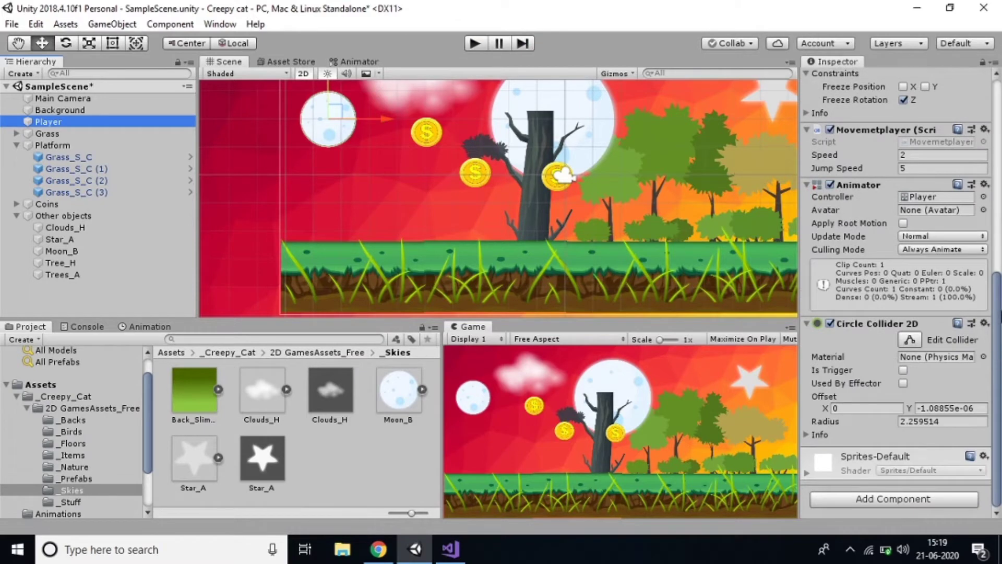
left_click(830, 185)
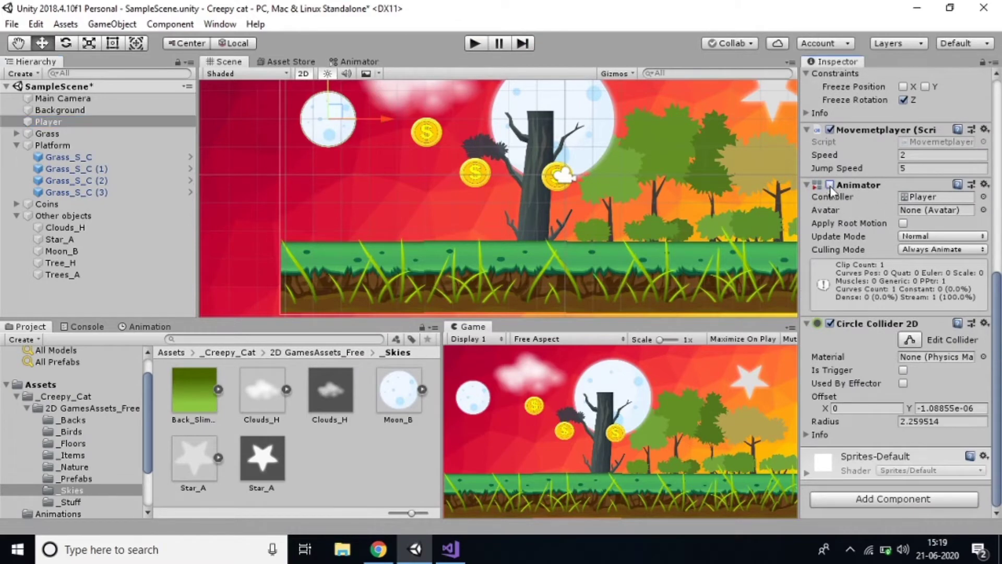
Run the game and move the moon ball back and forth along the ground to test its motion
left_click(473, 43)
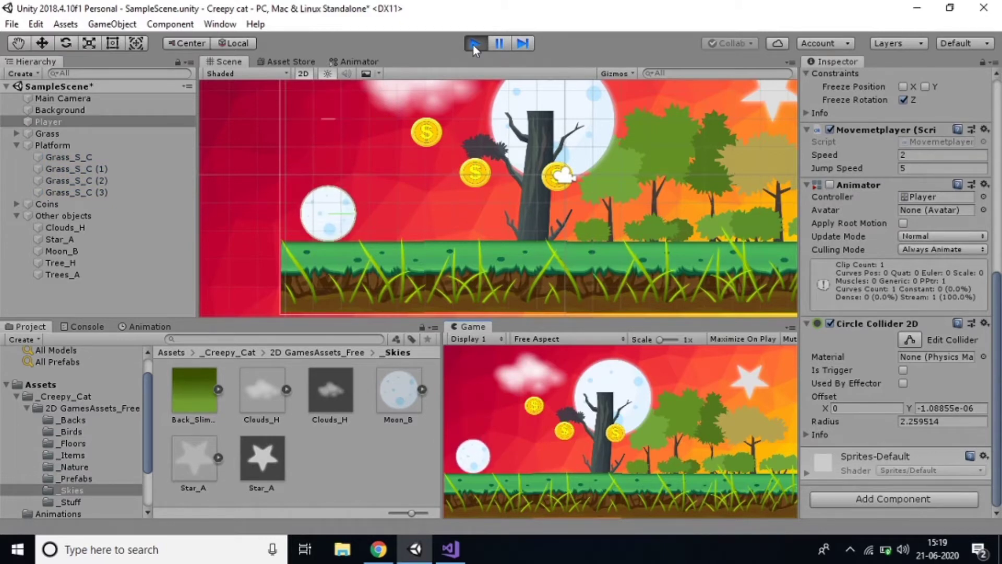
key("Right")
key("Left")
key("Left")
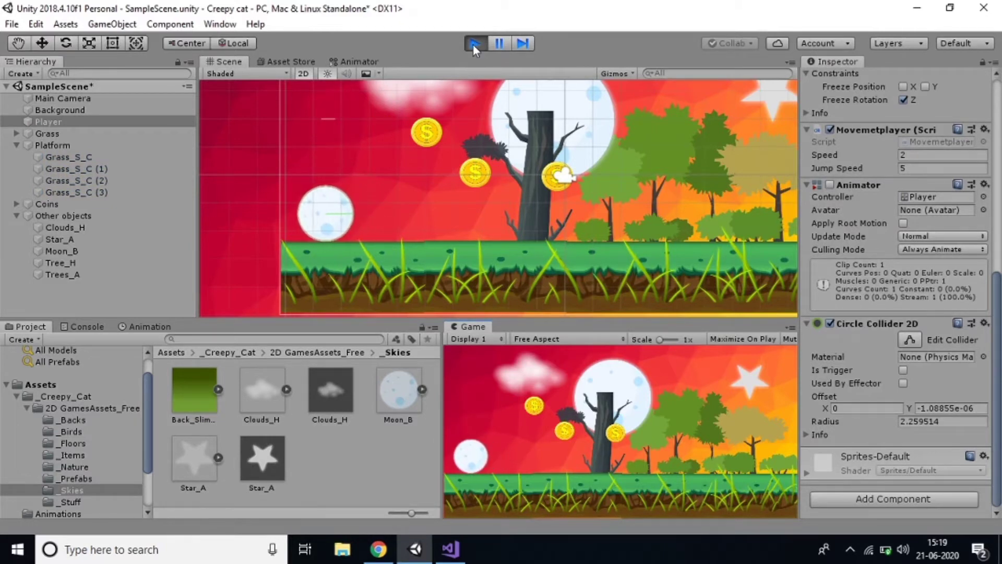
key("Right")
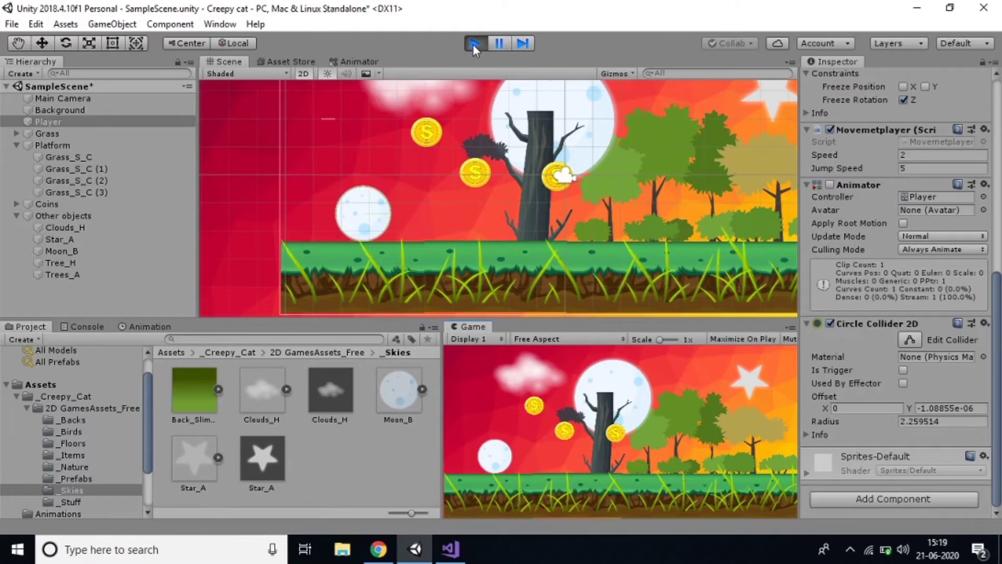
Change the Player's sprite from Moon_B to a red bird Red_A_Frame sprite while the game is running
scroll(906, 218, "up", 10)
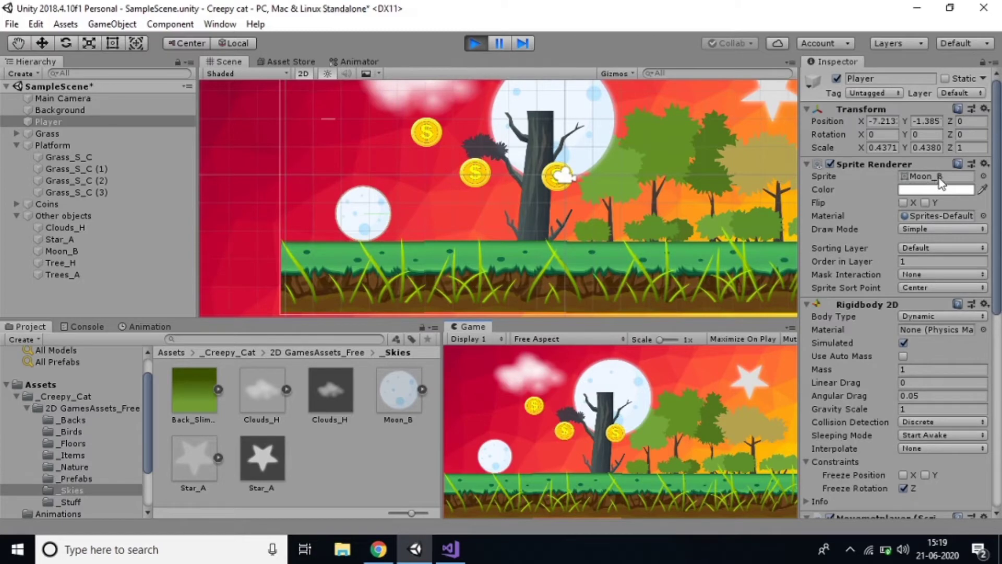
left_click(984, 176)
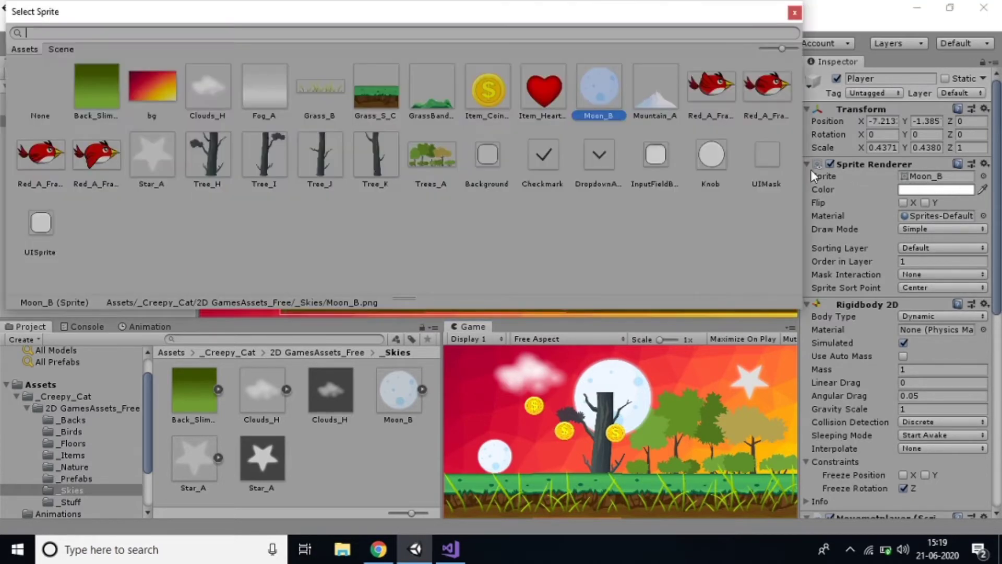
left_click(713, 91)
left_click(795, 14)
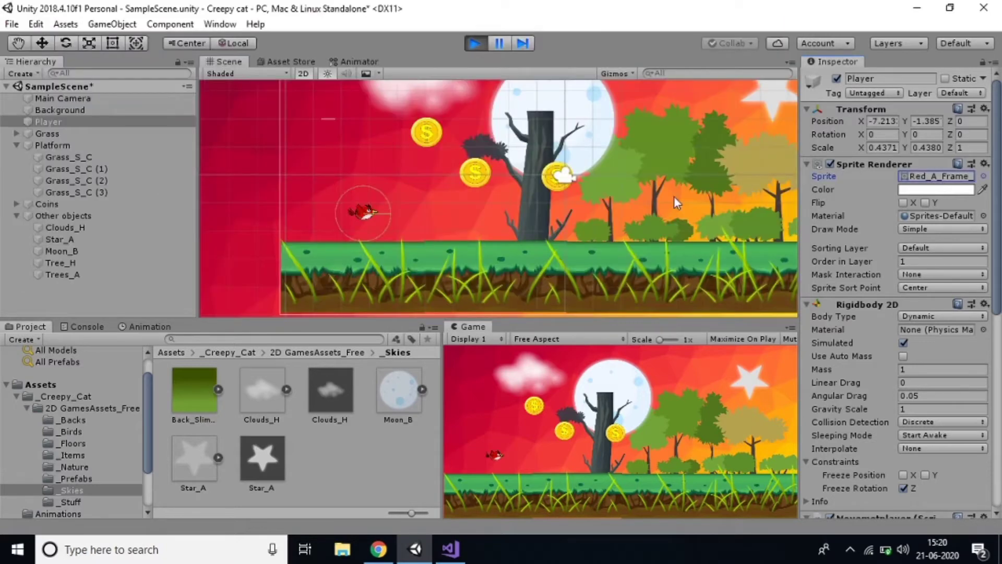
Remove the Circle Collider 2D from the Player in play mode and stop the game
left_click(84, 121)
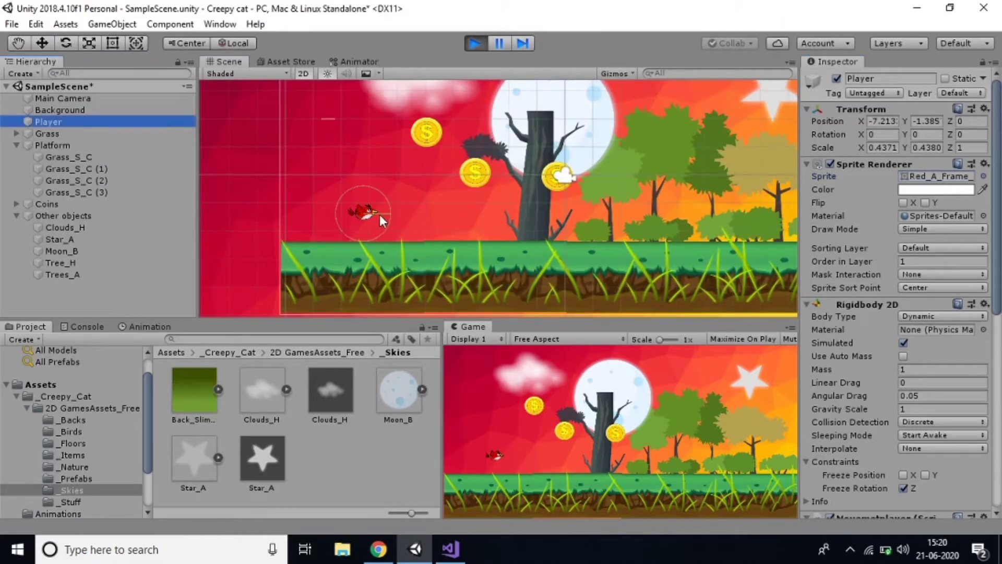
scroll(940, 407, "down", 8)
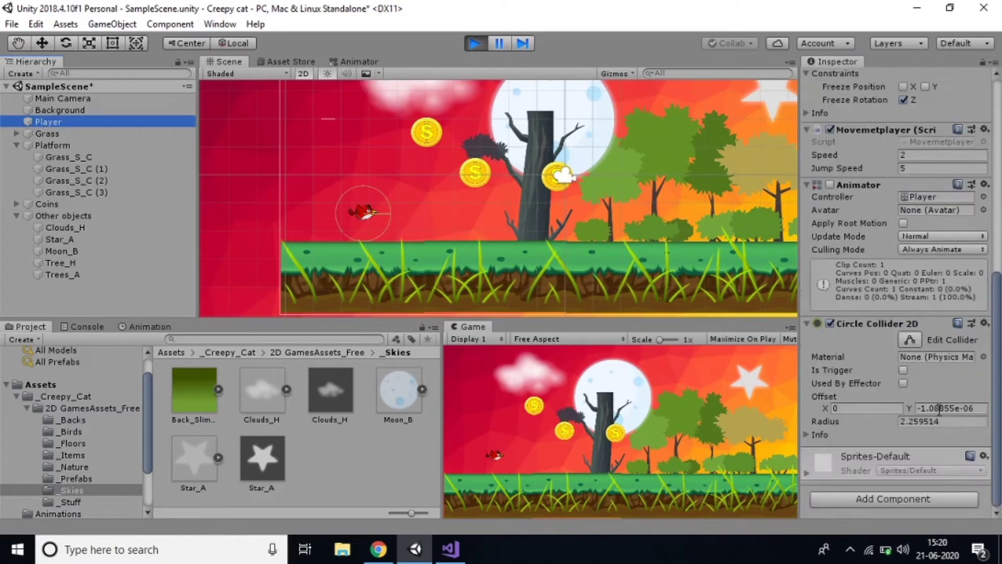
left_click(985, 324)
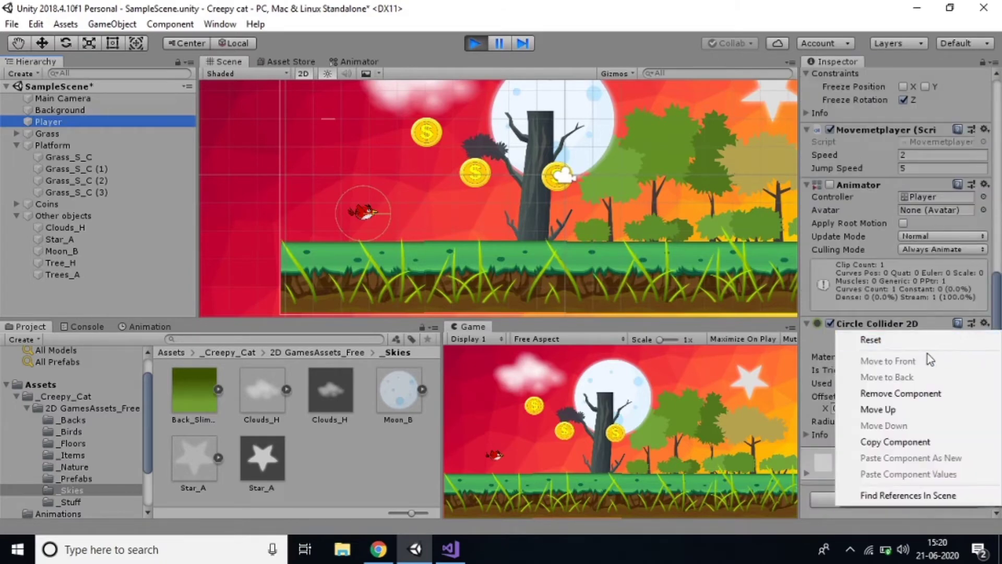
left_click(925, 391)
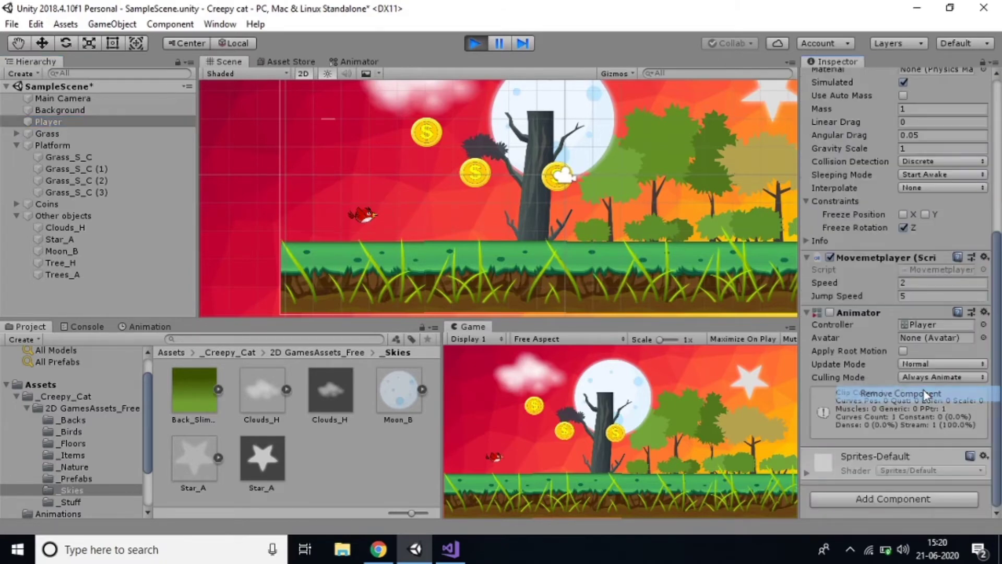
left_click(893, 499)
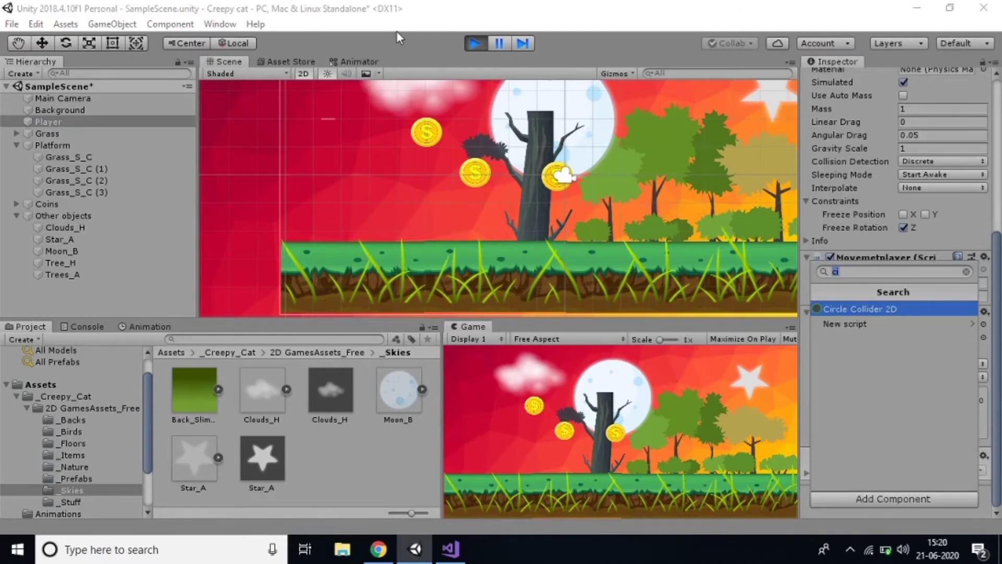
left_click(471, 47)
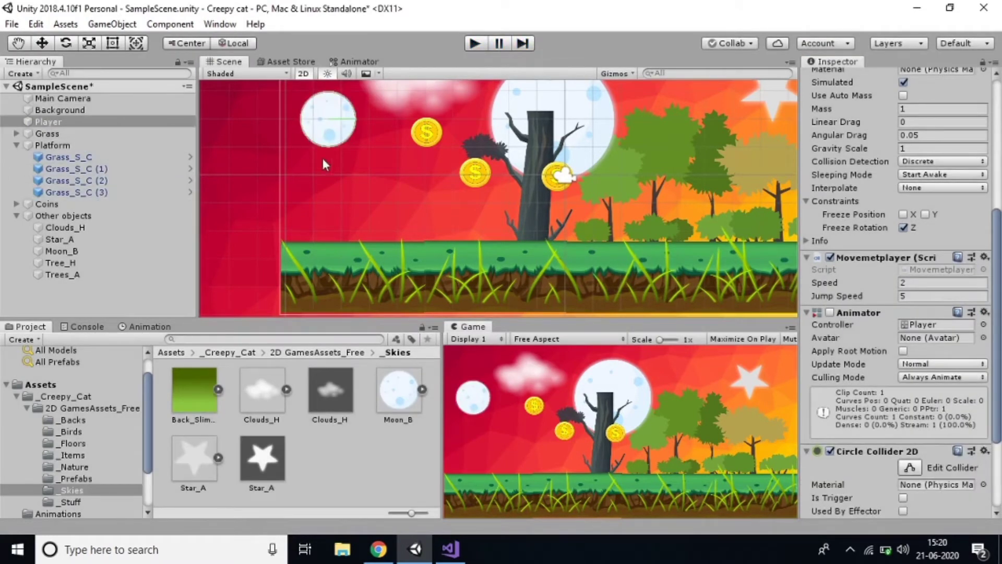
Set the Player's Sprite Renderer to a red bird Red_A_Frame sprite outside play mode
scroll(927, 222, "up", 5)
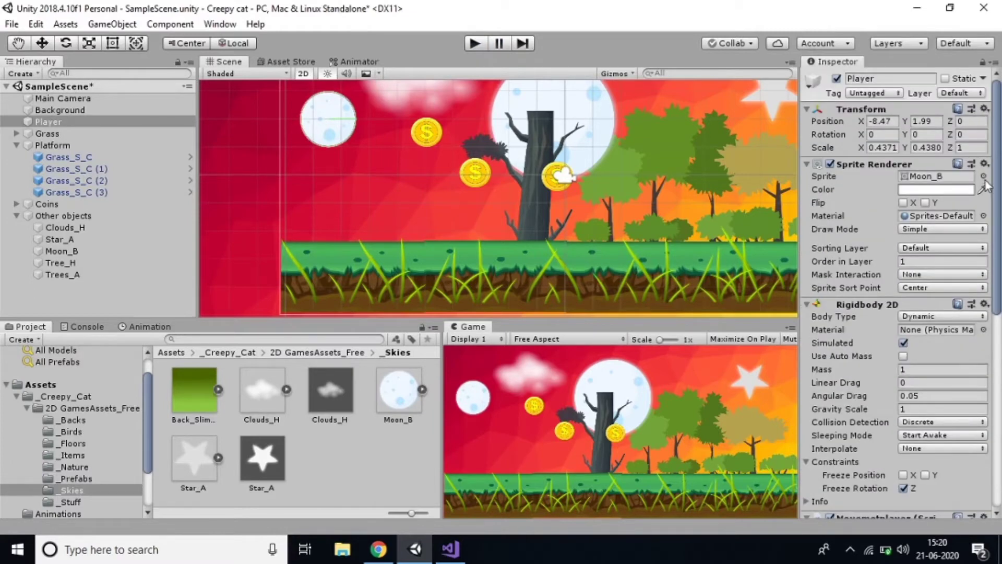
left_click(983, 177)
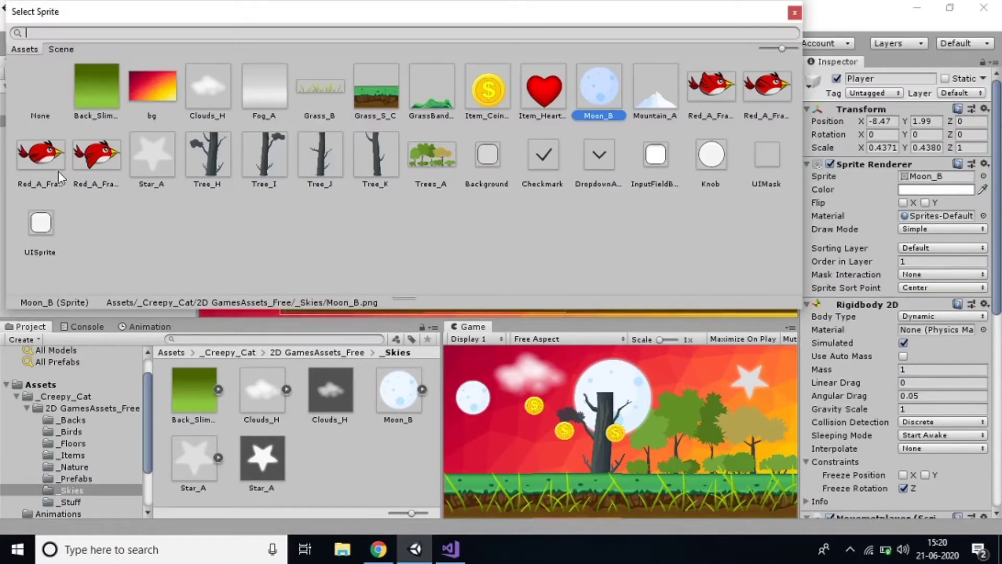
left_click(720, 115)
double_click(721, 116)
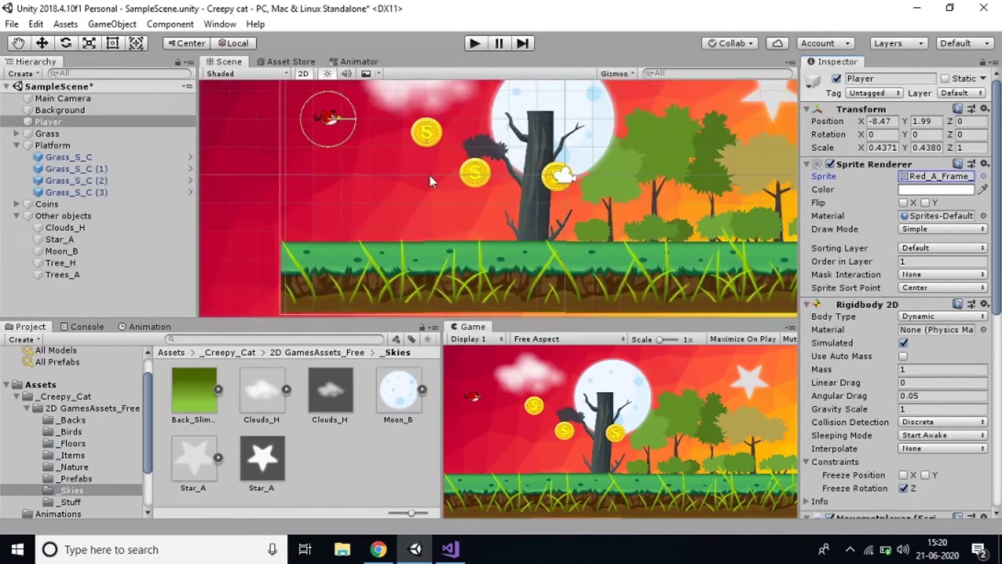
Remove the Circle Collider 2D component from the bird Player
scroll(975, 403, "down", 10)
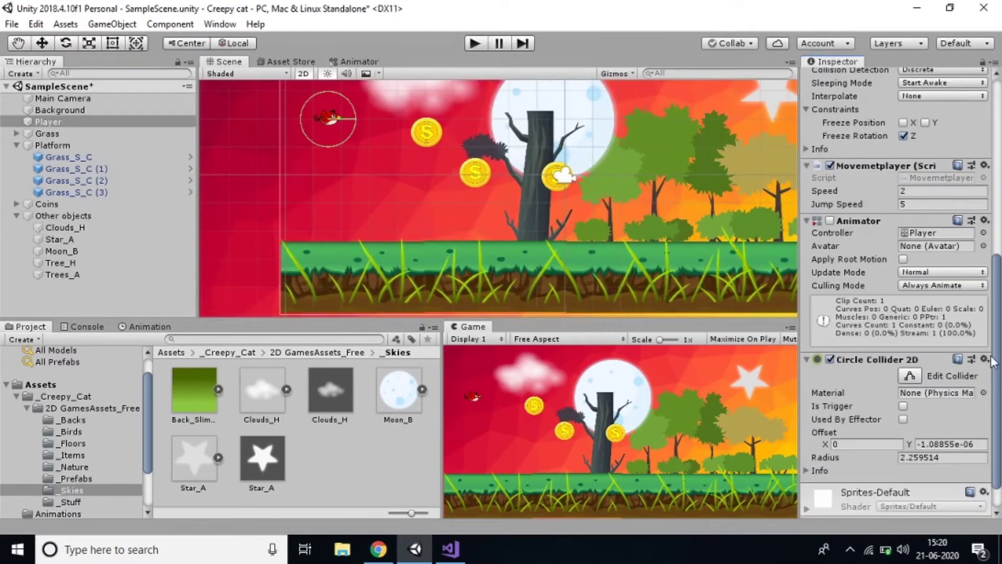
left_click(985, 359)
left_click(920, 250)
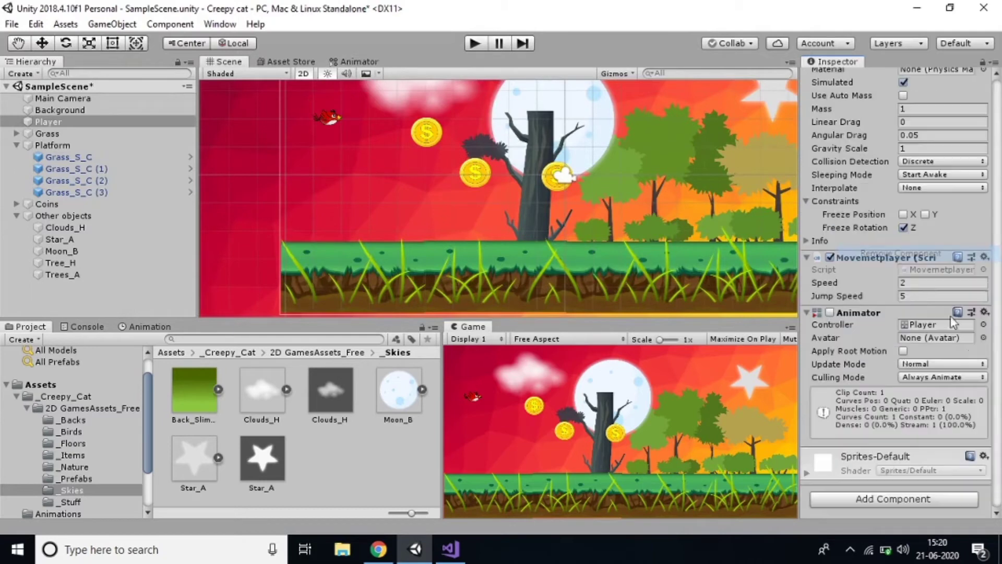
Add a Polygon Collider 2D component to the Player and re-enable its Animator
left_click(885, 499)
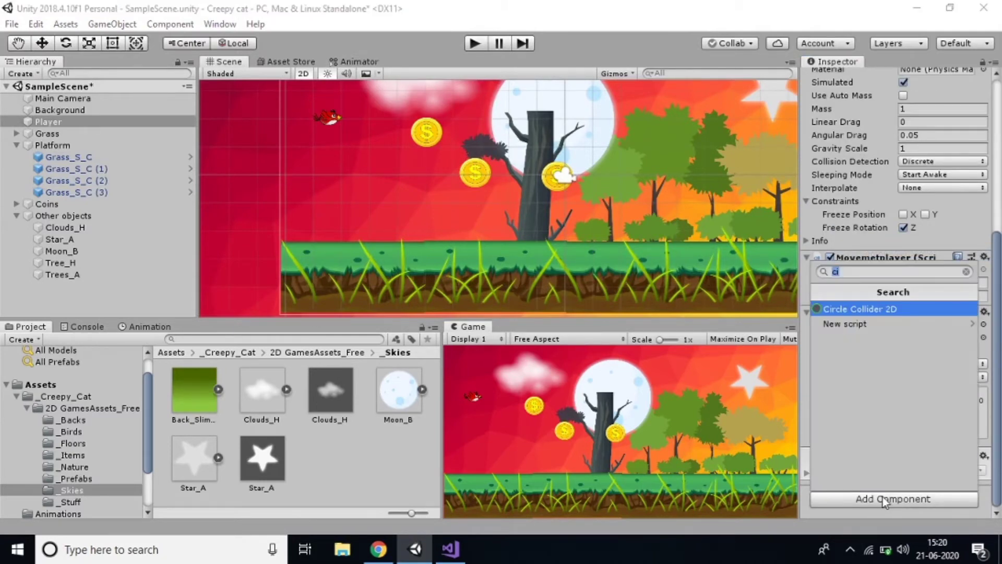
type("po")
left_click(875, 340)
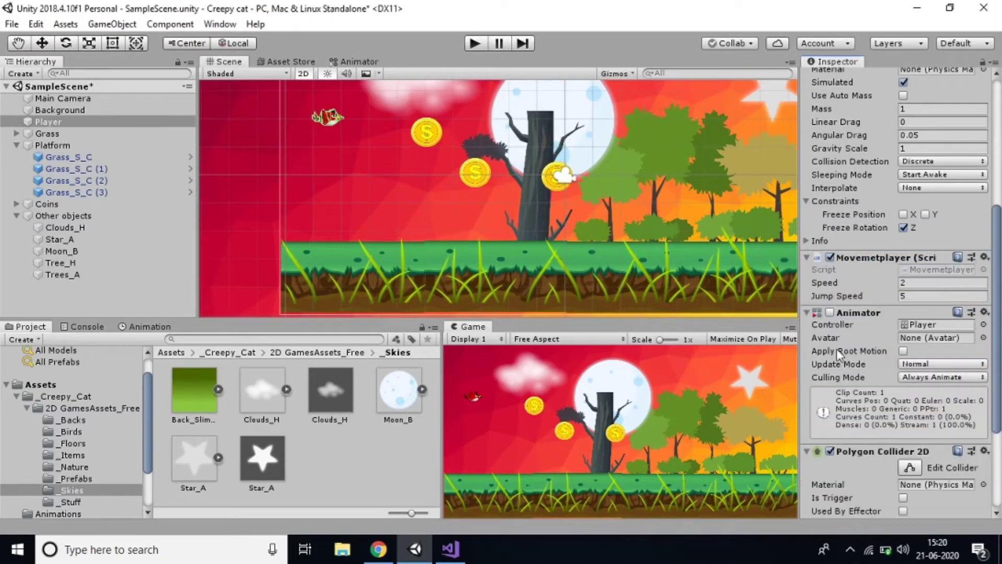
scroll(899, 454, "down", 3)
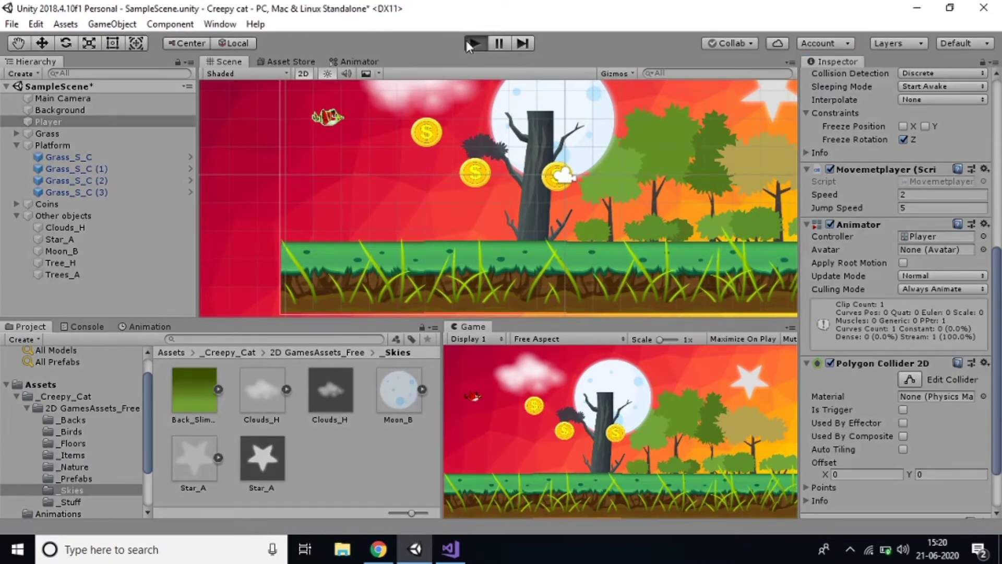
Run the game, make the bird jump several times above the grass, and stop the game
left_click(473, 43)
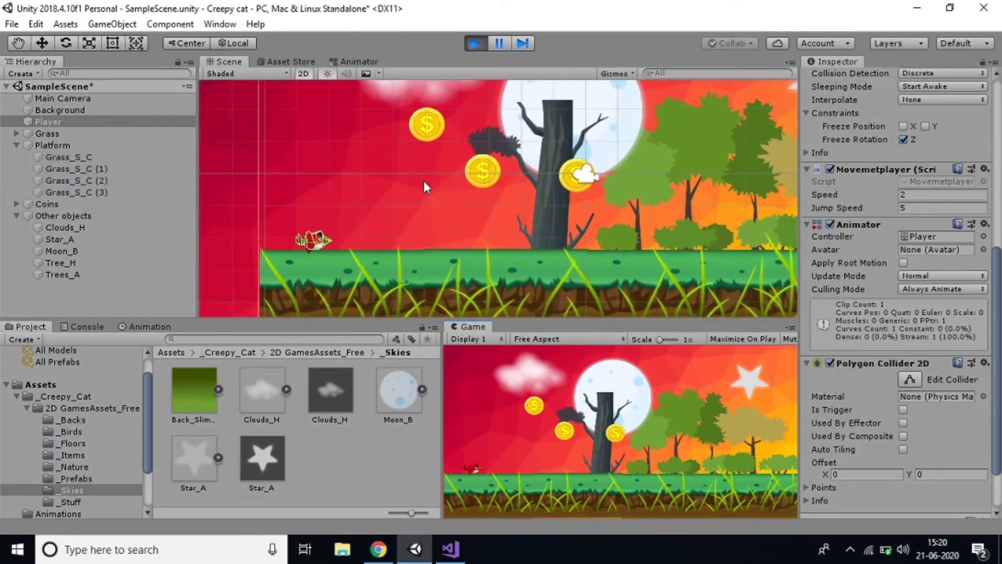
scroll(424, 180, "up", 1)
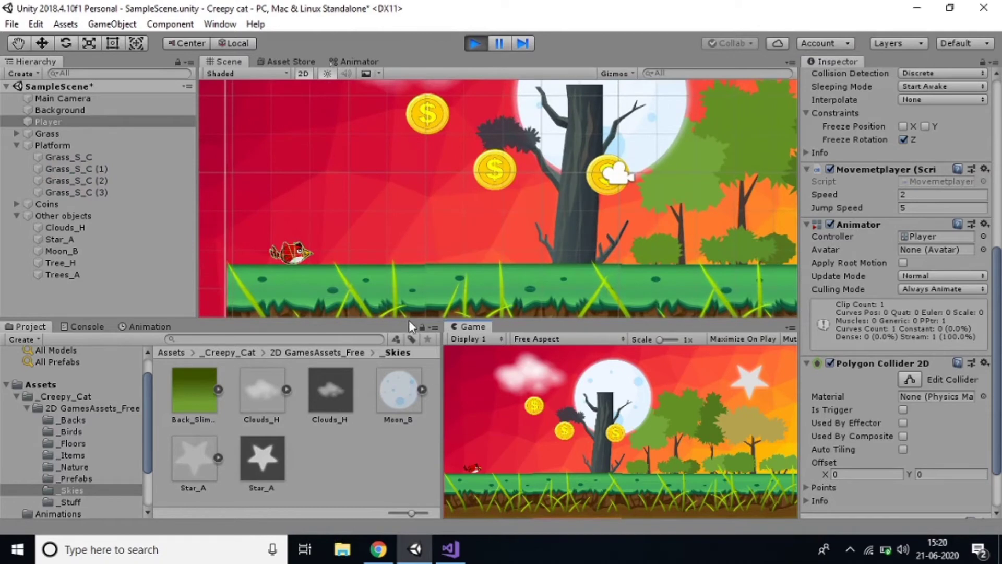
key("space")
key("space")
key("space")
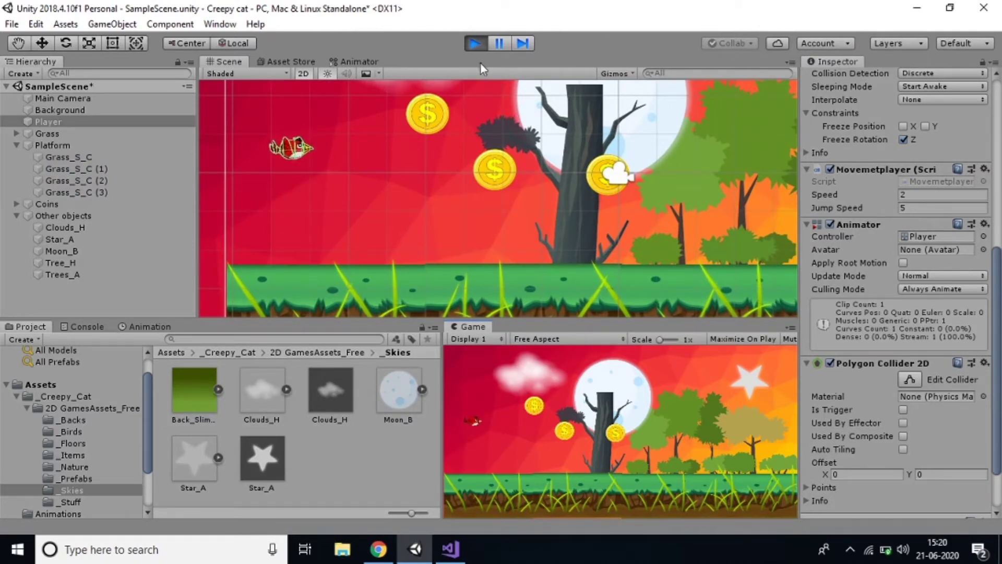
left_click(476, 43)
Assign the Bounce physics material to the Player's Polygon Collider 2D
scroll(935, 324, "up", 5)
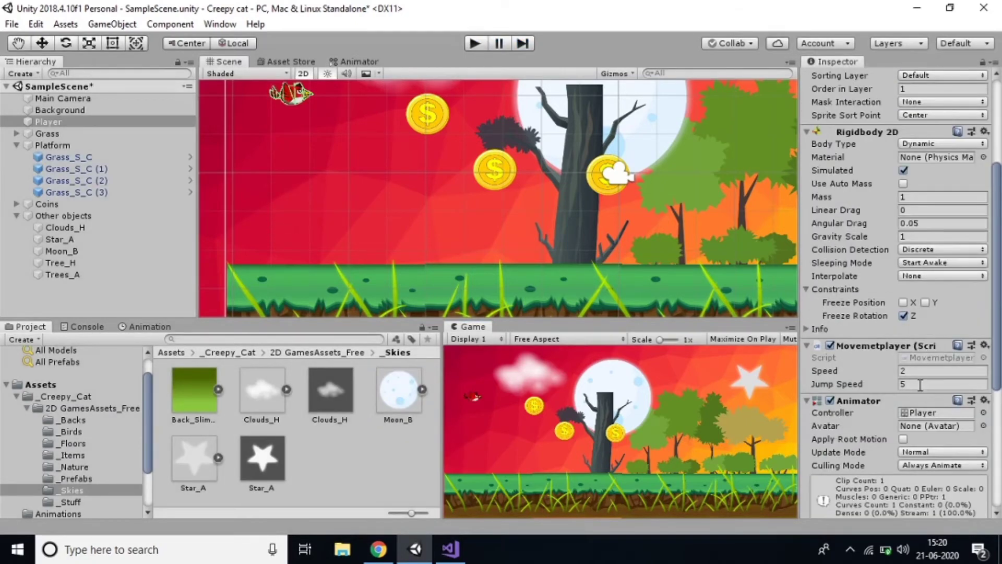
scroll(920, 384, "down", 5)
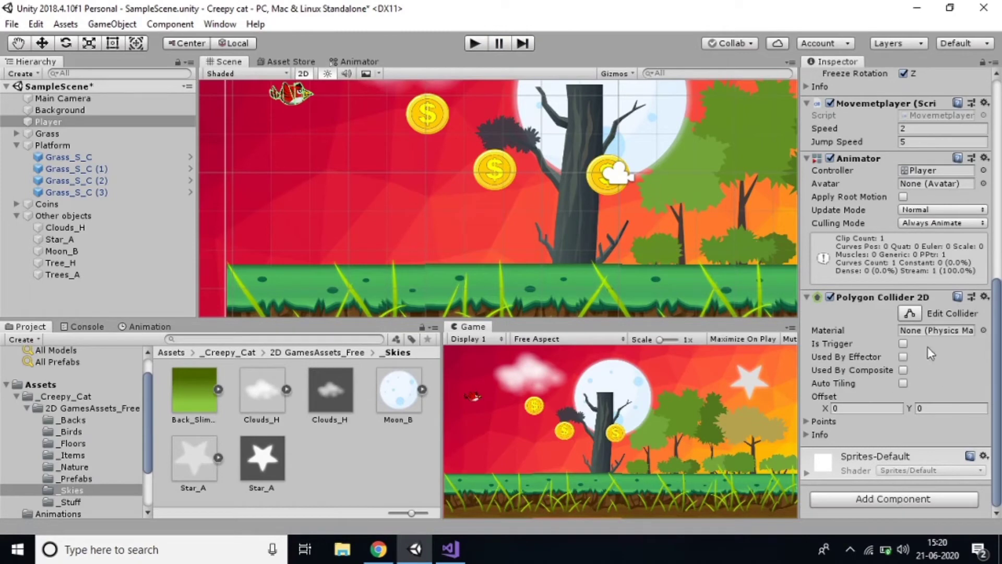
left_click(984, 331)
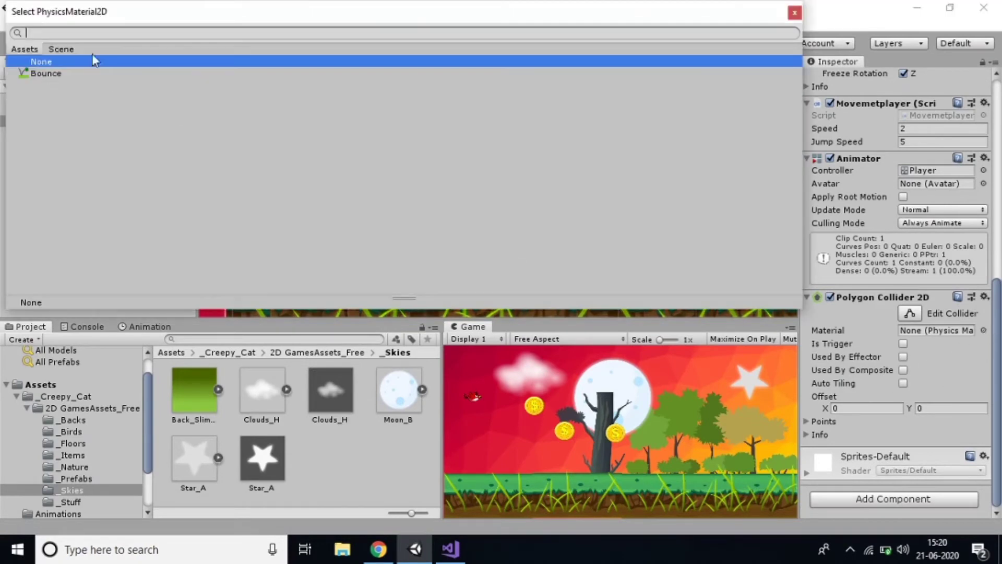
left_click(41, 73)
left_click(794, 13)
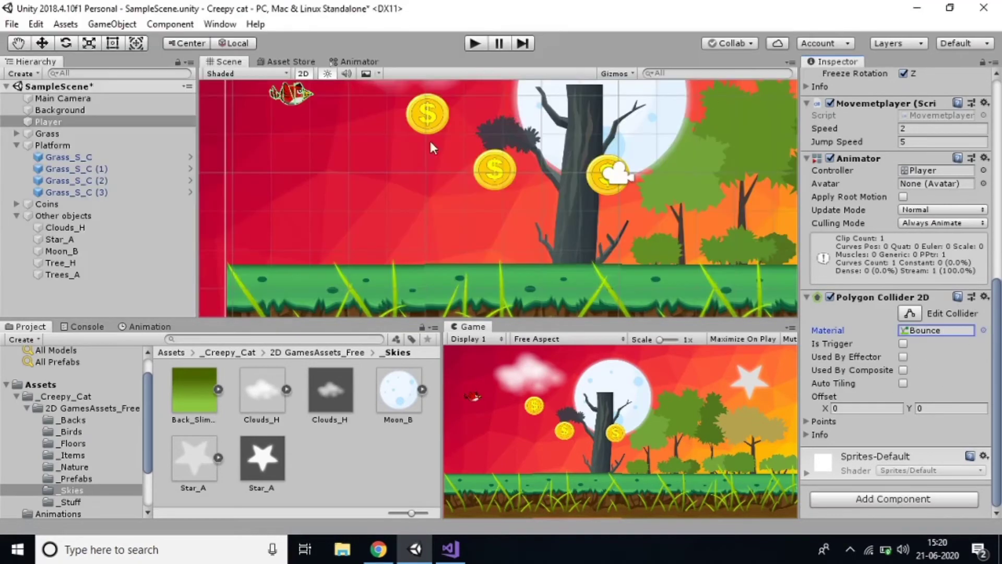
Enlarge the bird Player with the Rect tool to a scale of about 1.04 by 1.07
left_click(296, 100)
scroll(293, 154, "down", 2)
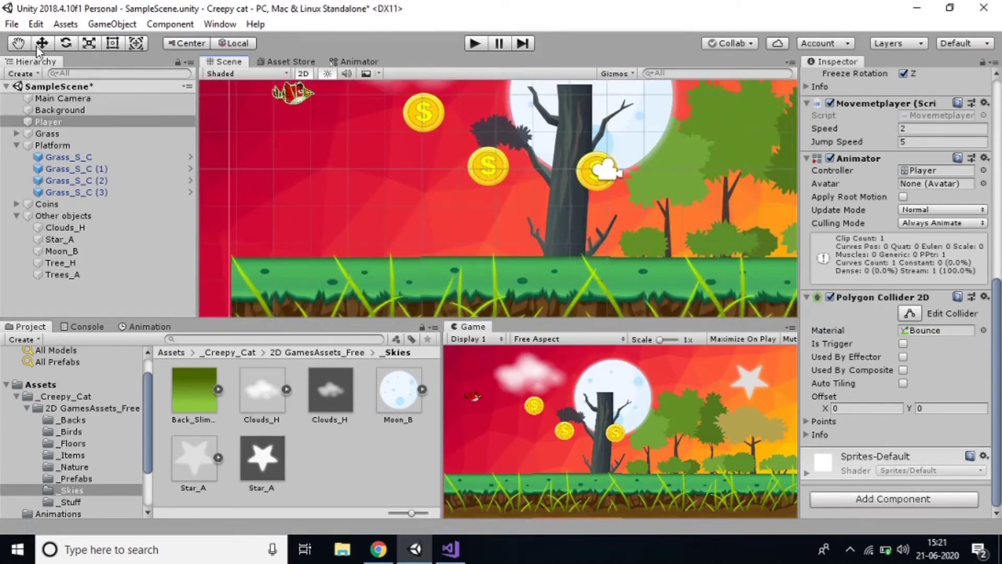
left_click(89, 43)
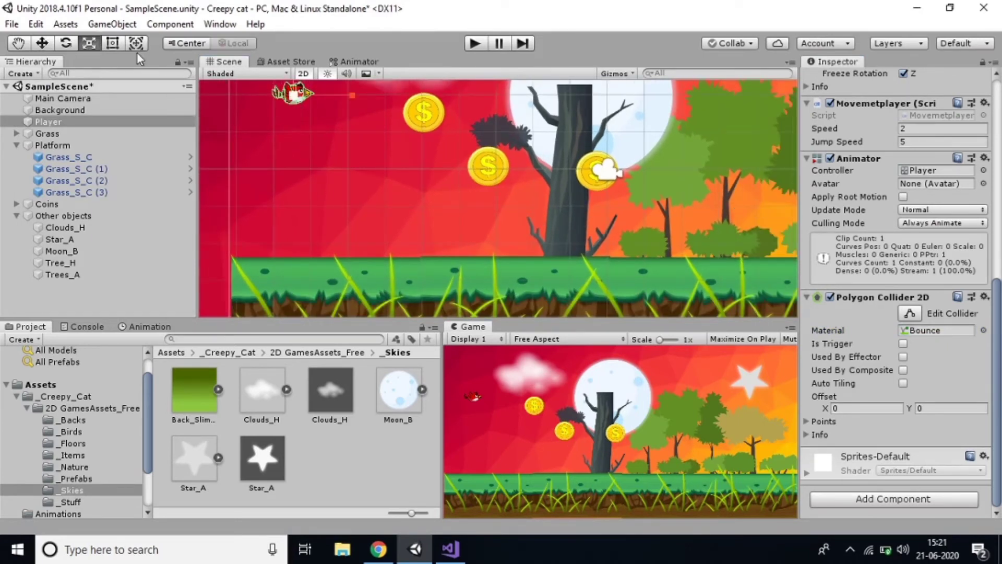
left_click(113, 44)
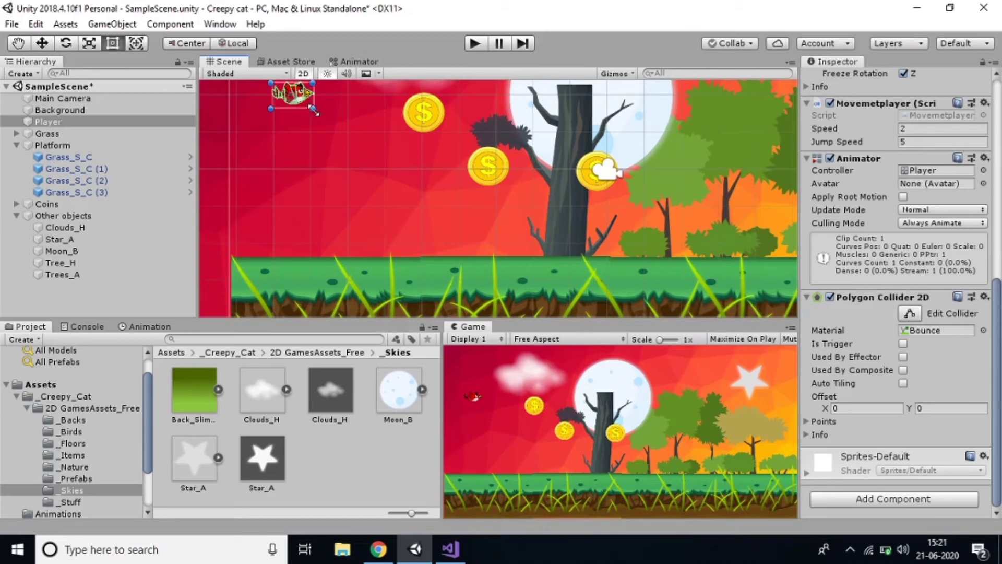
left_click_drag(314, 110, 354, 150)
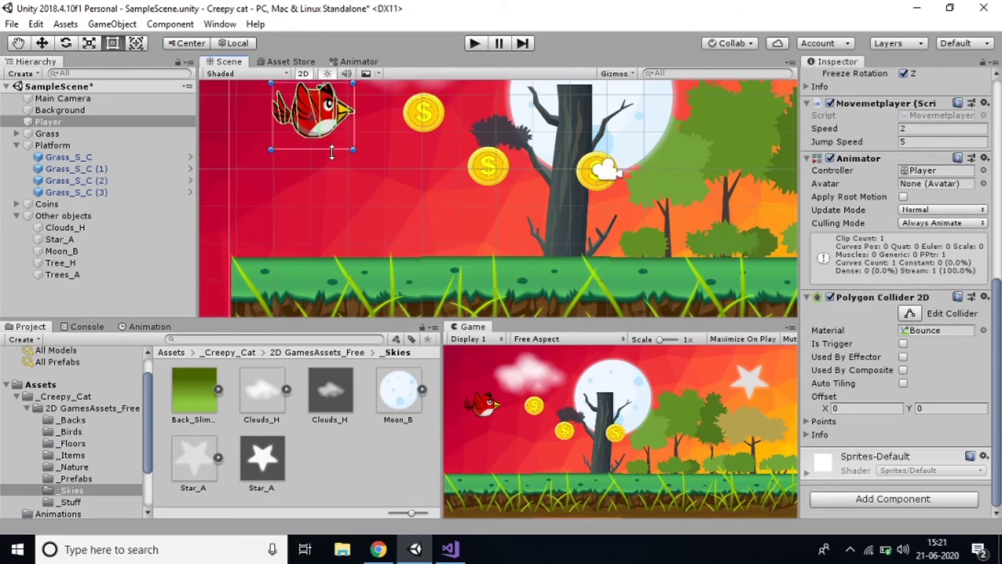
key("ctrl+z")
left_click_drag(313, 109, 372, 146)
left_click(347, 187)
scroll(340, 163, "down", 3)
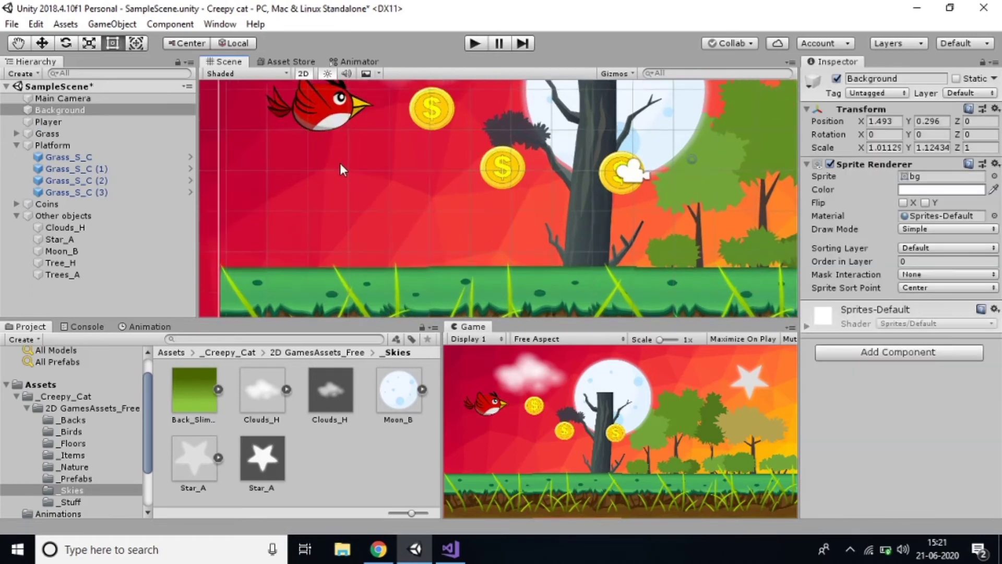
Move the bird Player up beside the cloud, to about X -8.04, Y 2.33
middle_click_drag(338, 189, 338, 255)
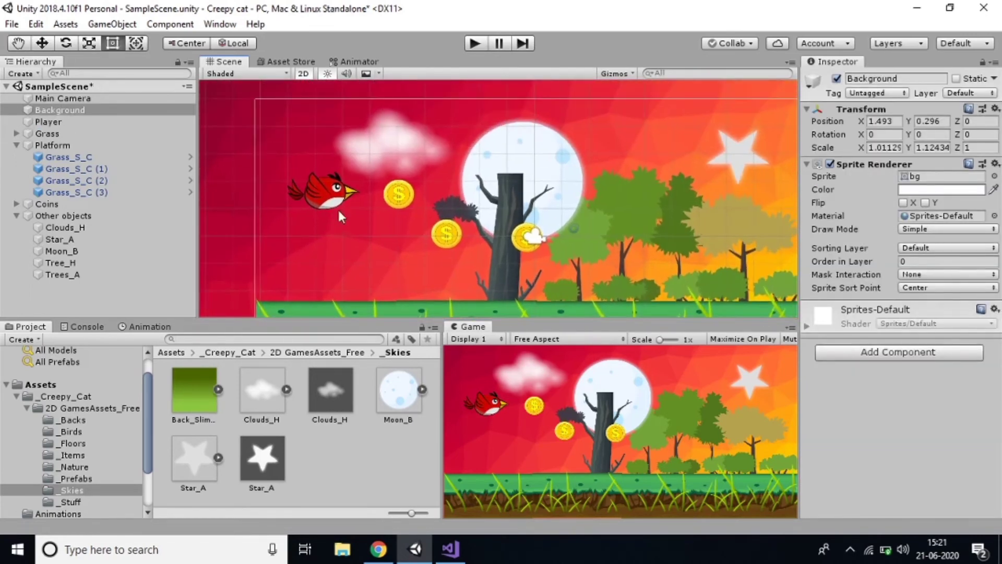
left_click(323, 196)
left_click_drag(320, 194, 305, 164)
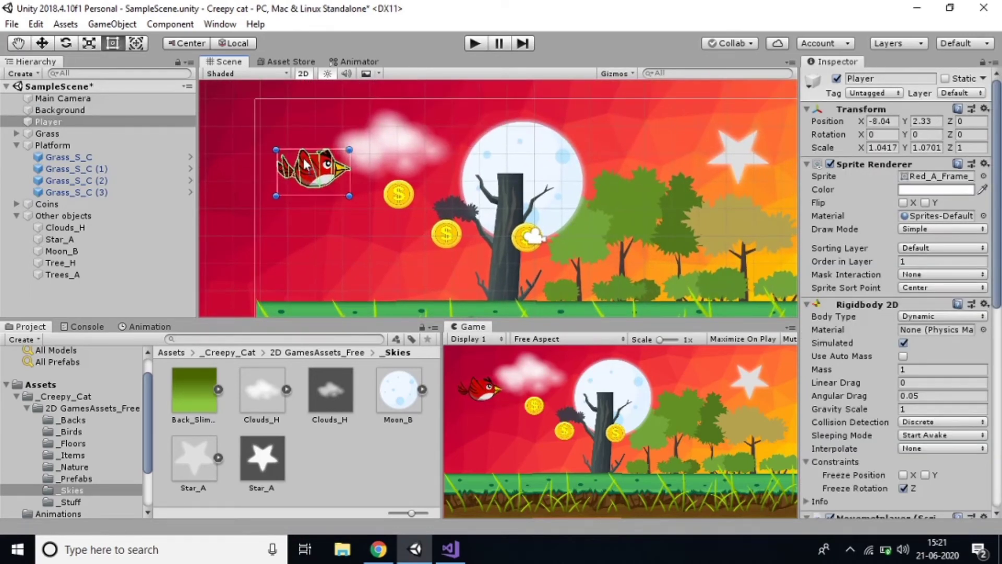
Run the game, test moving the enlarged bird right and making it jump, and stop the game
left_click(474, 44)
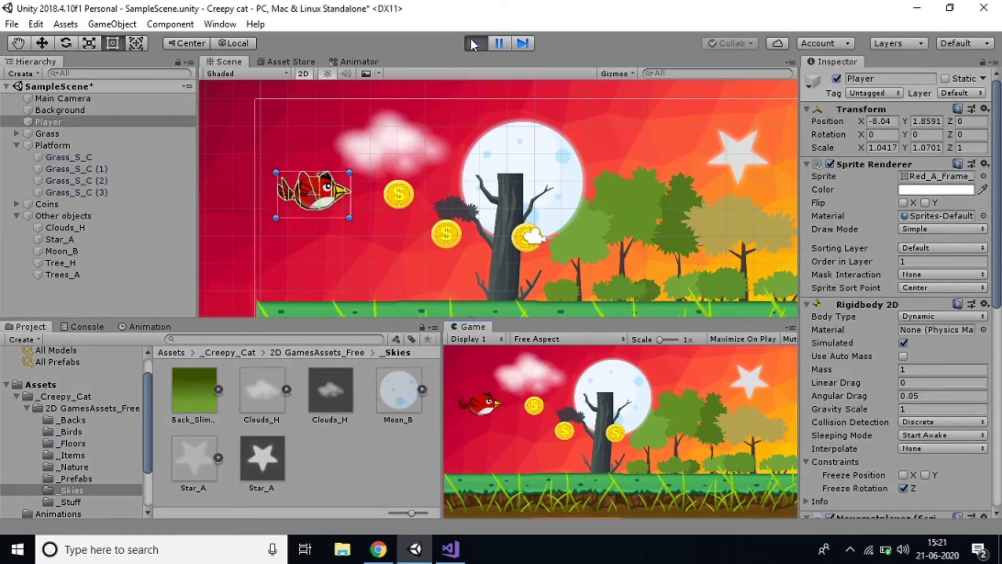
key("Right")
key("space")
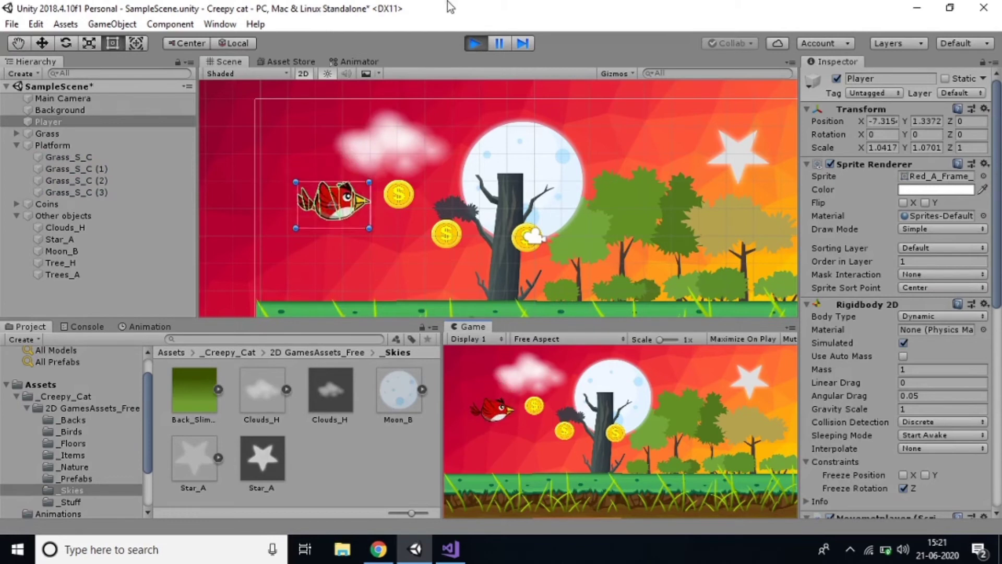
key("space")
left_click(97, 302)
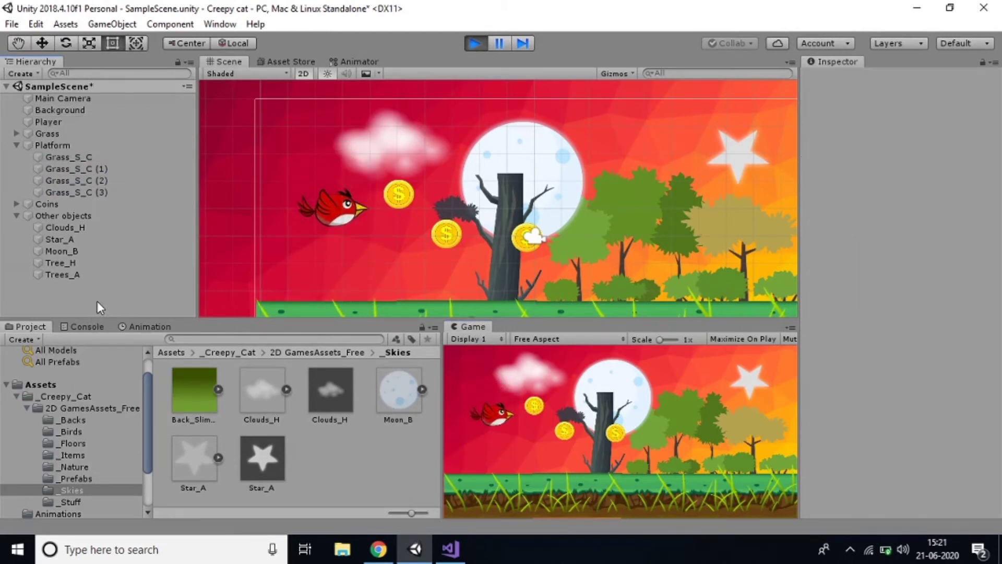
key("space")
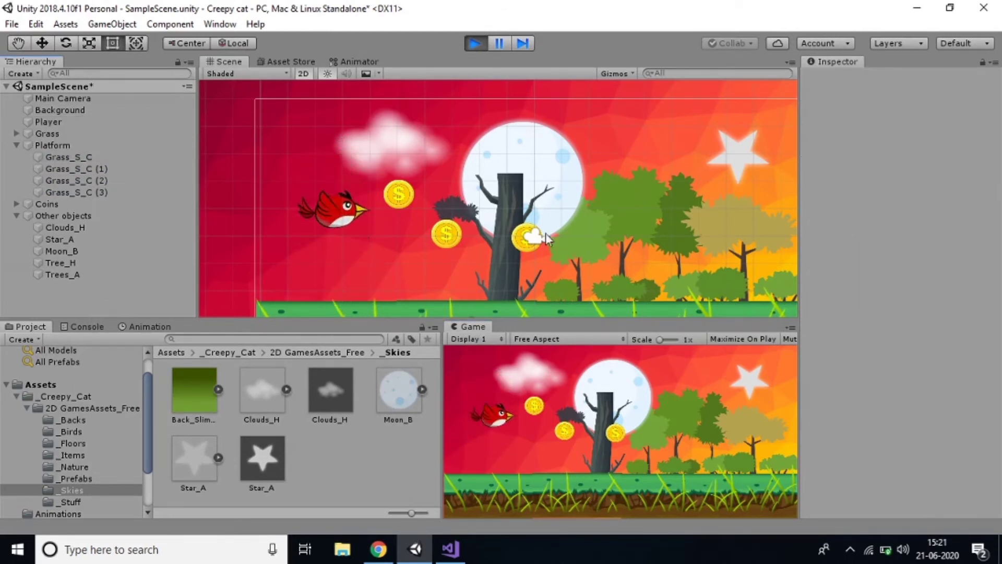
key("space")
left_click(468, 43)
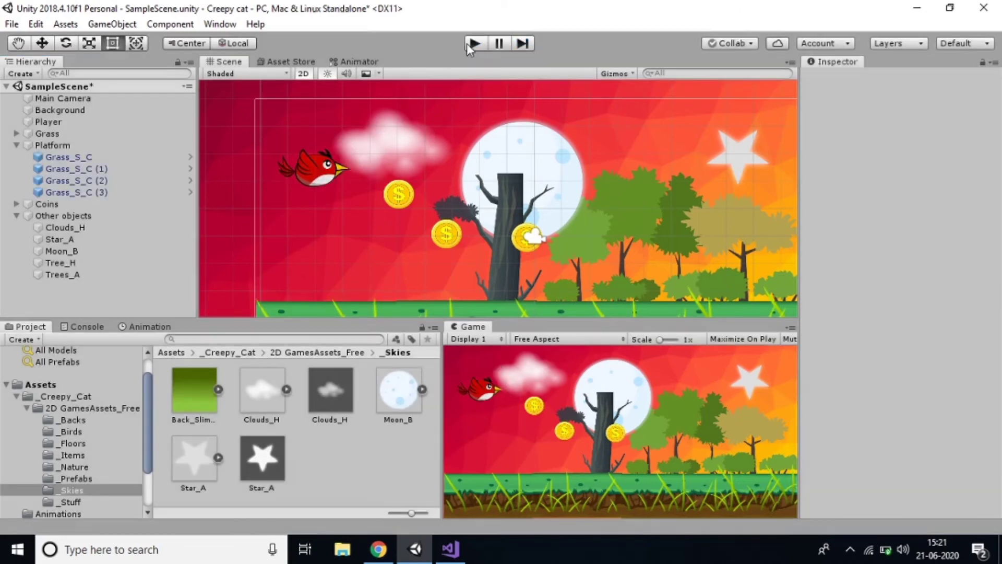
Select the bird Player in the scene to show its components
left_click(317, 170)
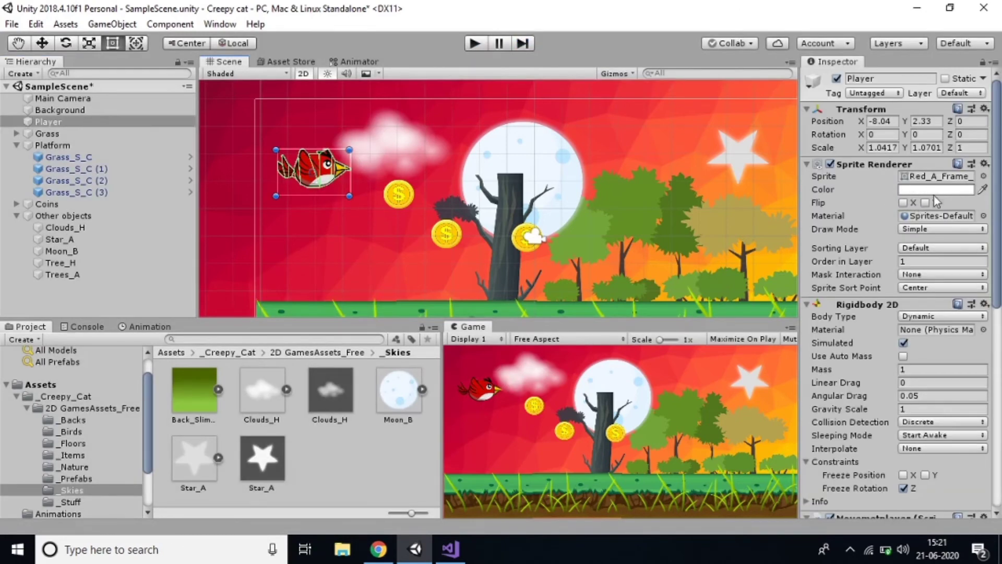